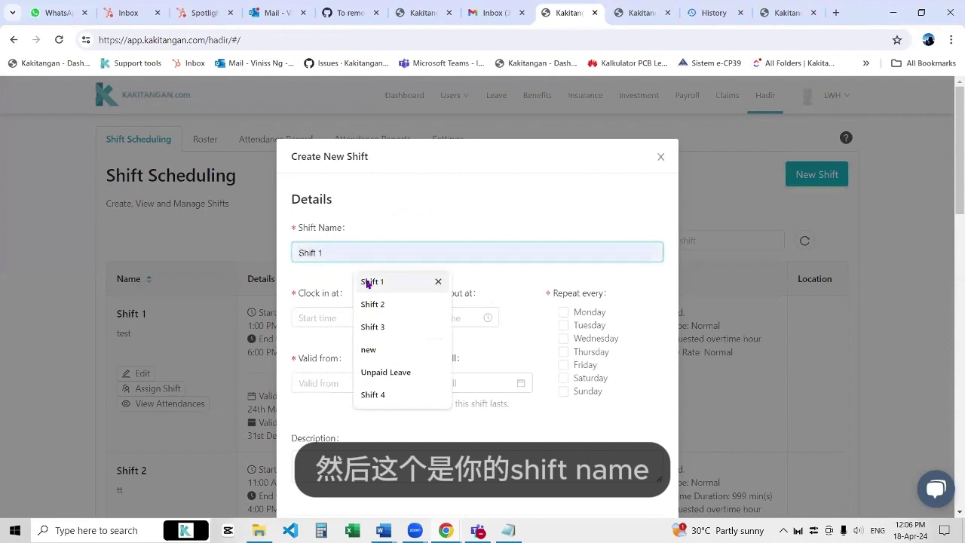
Set the new shift's clock-in time to 08:00.
scroll(354, 272, "down", 1)
left_click(317, 254)
left_click(317, 254)
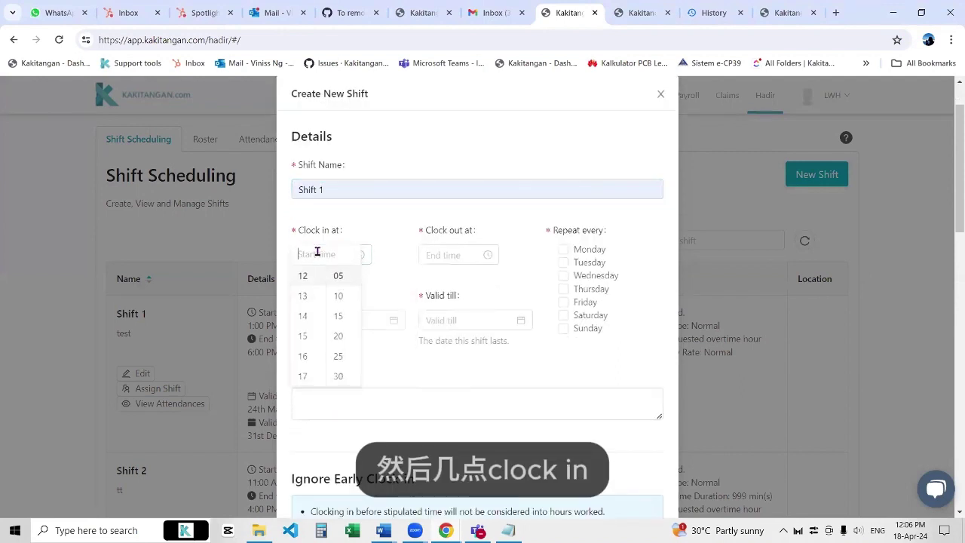
scroll(309, 316, "up", 3)
scroll(305, 292, "up", 1)
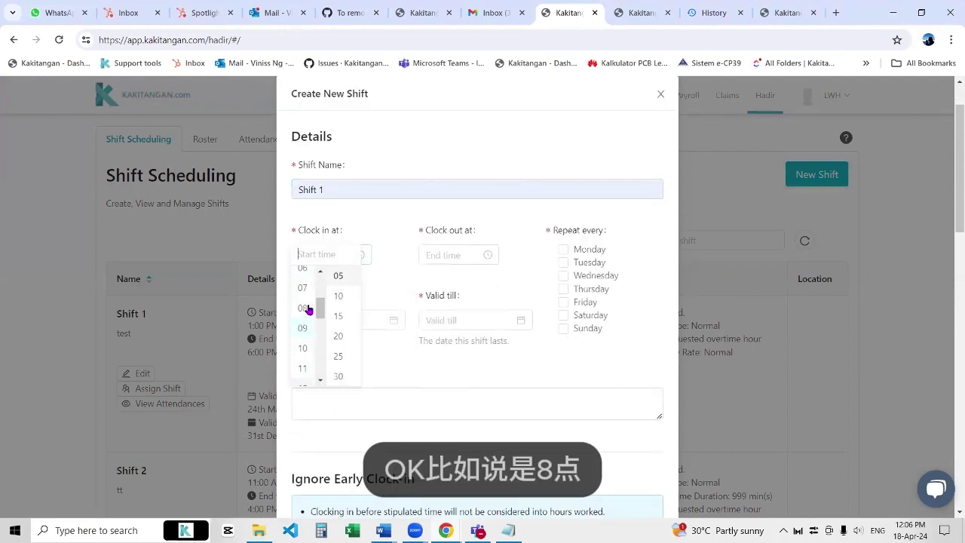
left_click(306, 321)
scroll(339, 332, "up", 1)
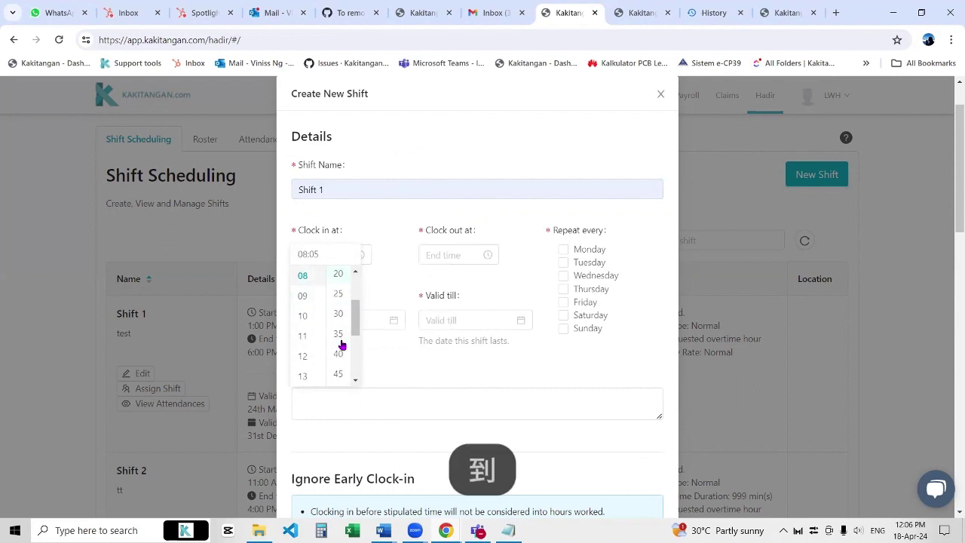
left_click(338, 276)
Set the shift's clock-out time to 17:00.
left_click(442, 255)
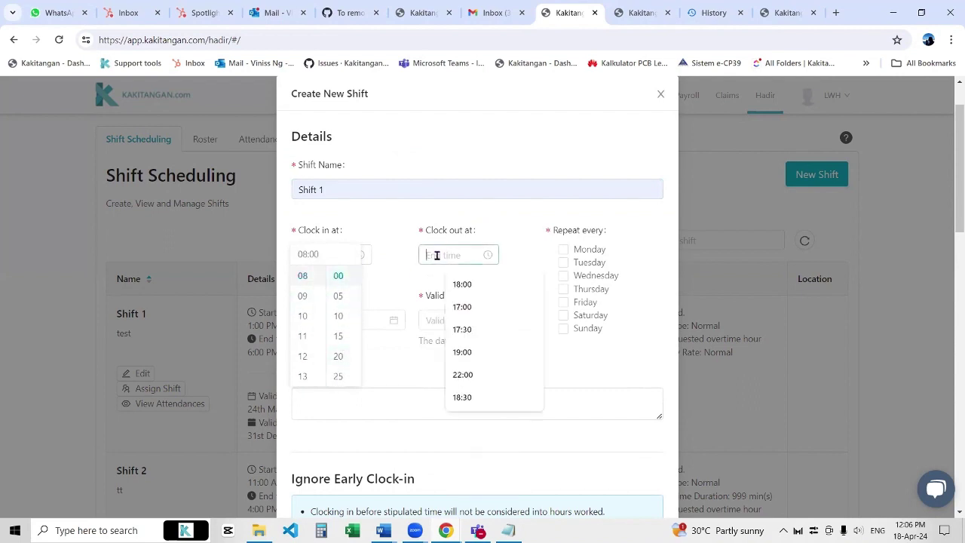
left_click(432, 375)
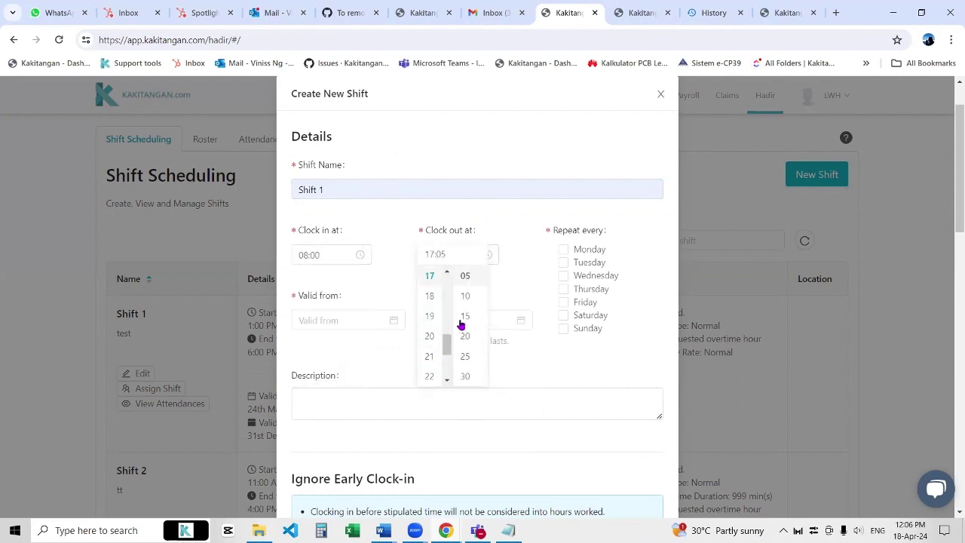
scroll(467, 295, "up", 1)
left_click(465, 278)
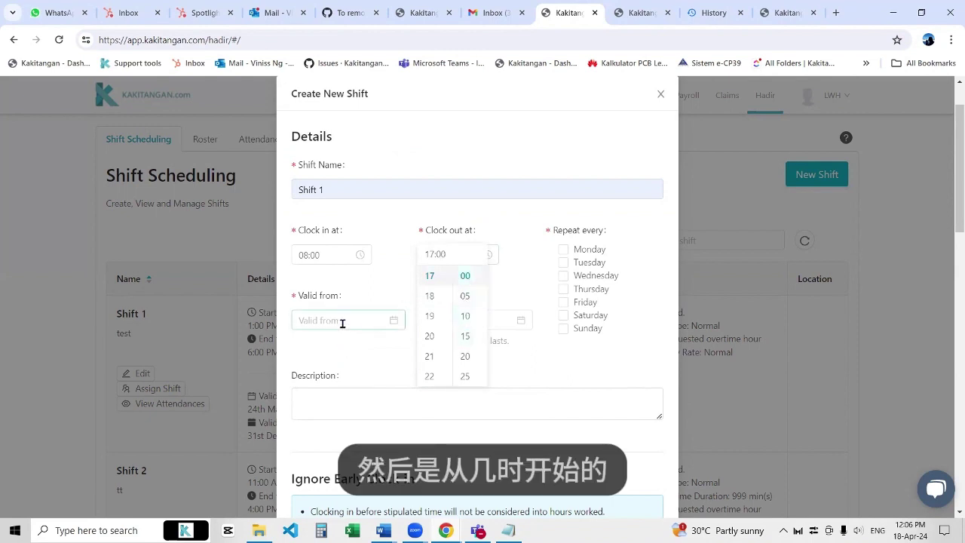
Make the shift valid from 2024-04-19 till 2027-04-30.
left_click(347, 324)
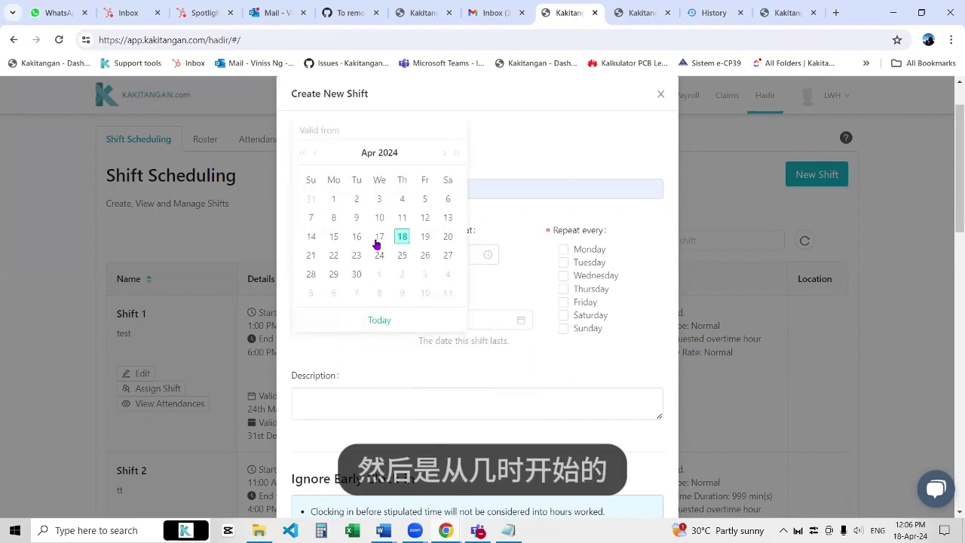
left_click(426, 237)
left_click(463, 315)
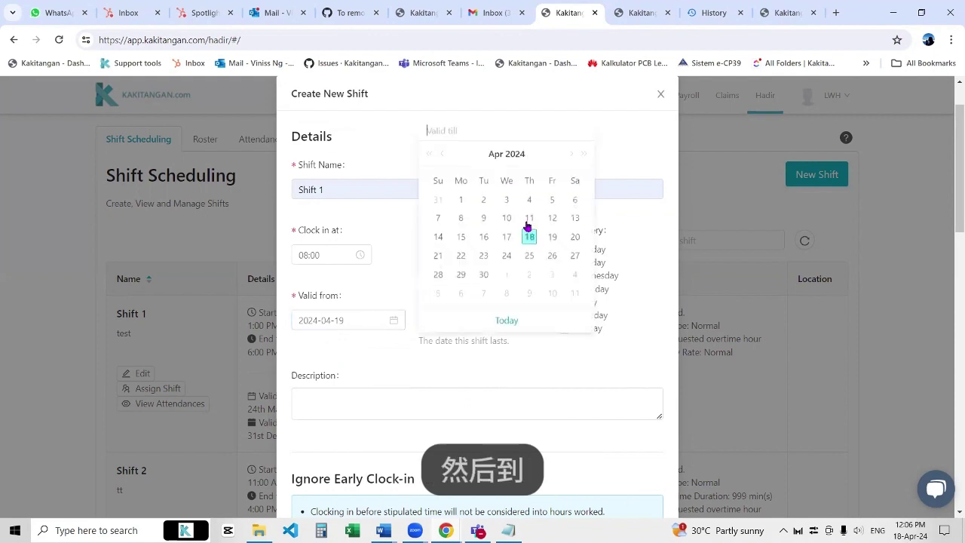
left_click(519, 153)
left_click(563, 270)
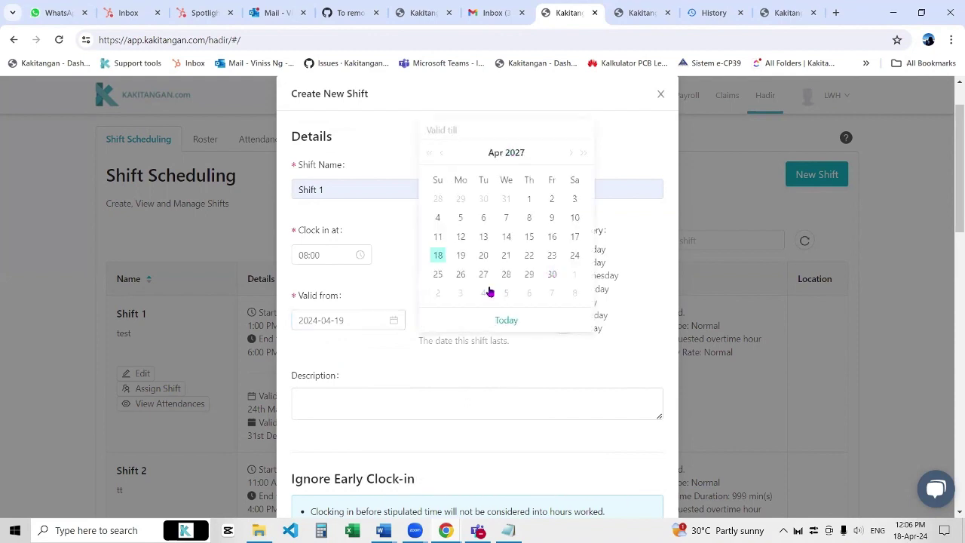
left_click(552, 276)
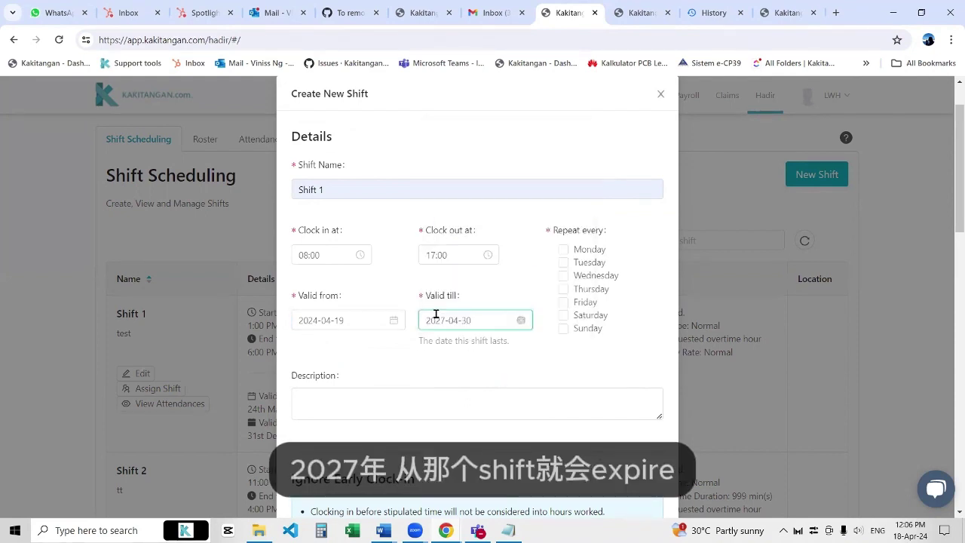
Repeat the shift every Monday, Tuesday, Wednesday, Thursday and Friday.
left_click(601, 251)
left_click(599, 263)
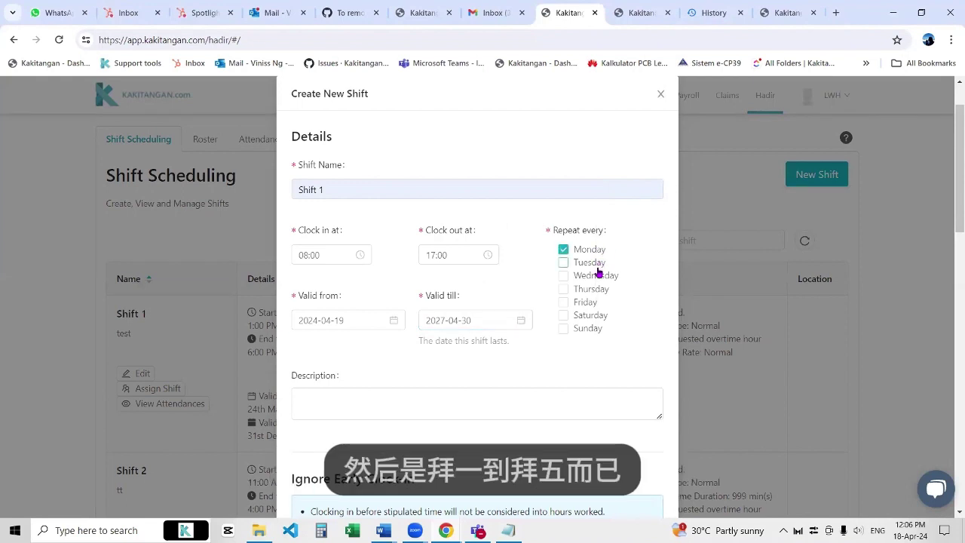
left_click(597, 275)
left_click(596, 289)
left_click(595, 303)
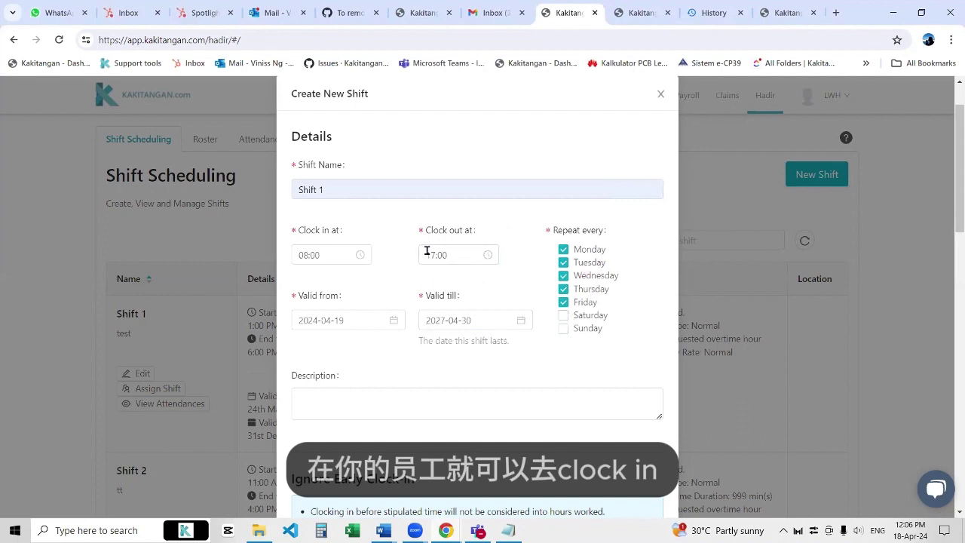
Allow overtime for the shift, using the Limit overtime duration option.
scroll(427, 248, "down", 3)
scroll(427, 248, "down", 1)
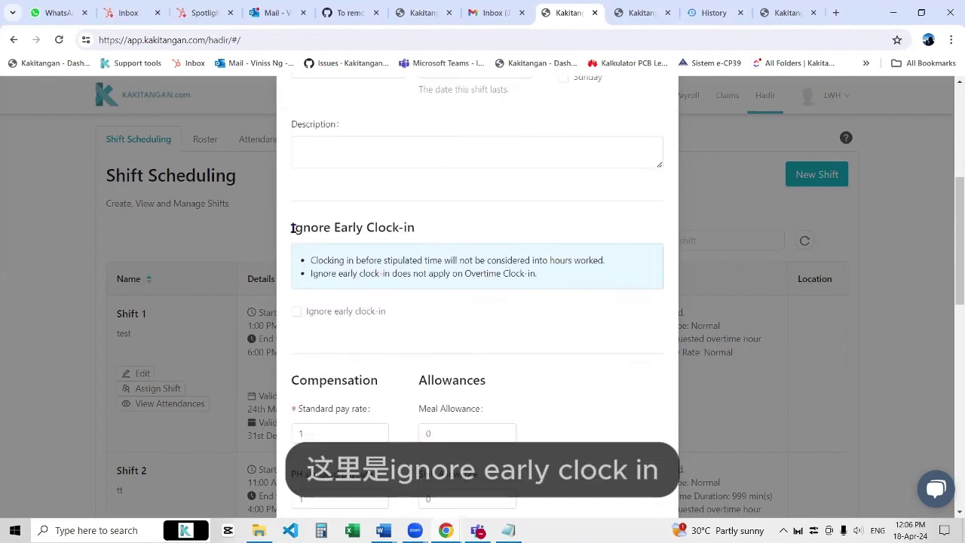
left_click_drag(293, 226, 426, 229)
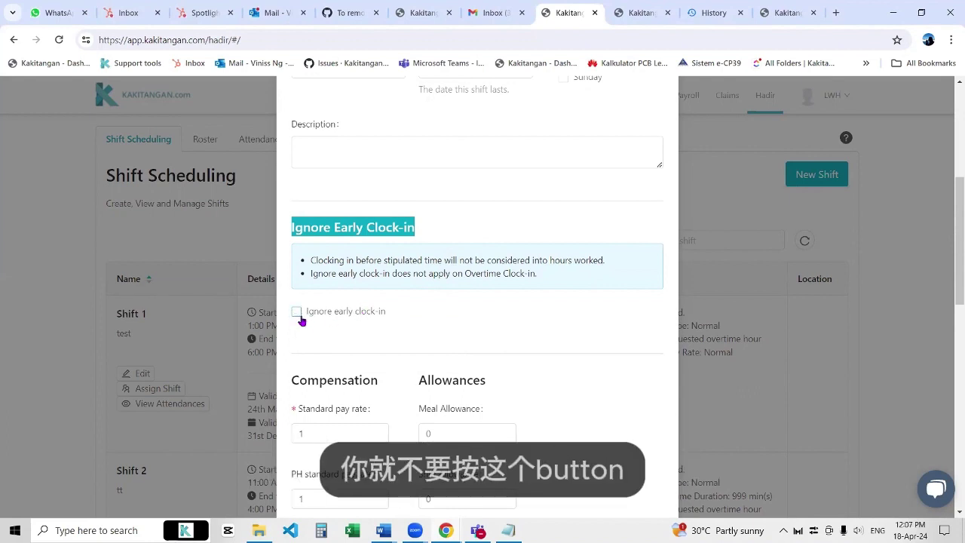
scroll(383, 276, "down", 3)
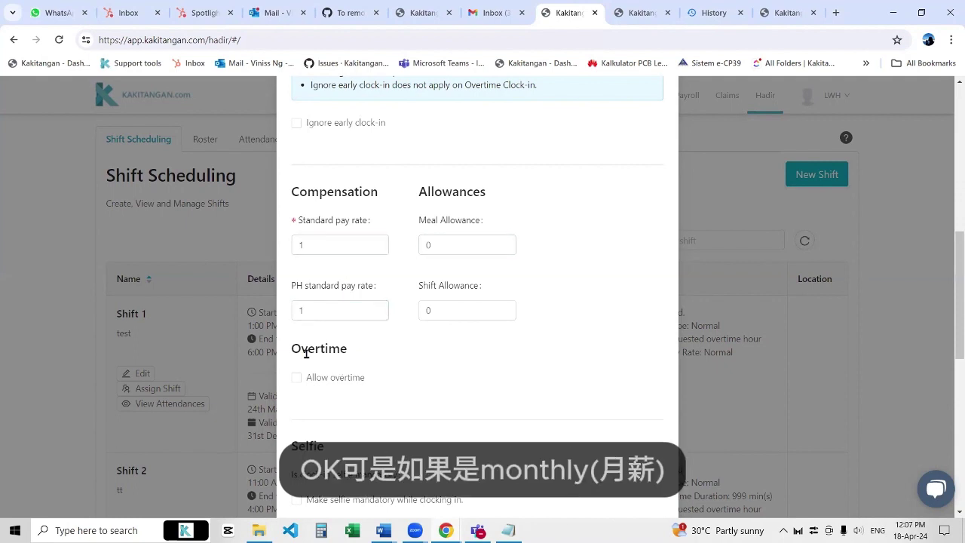
left_click_drag(291, 351, 349, 352)
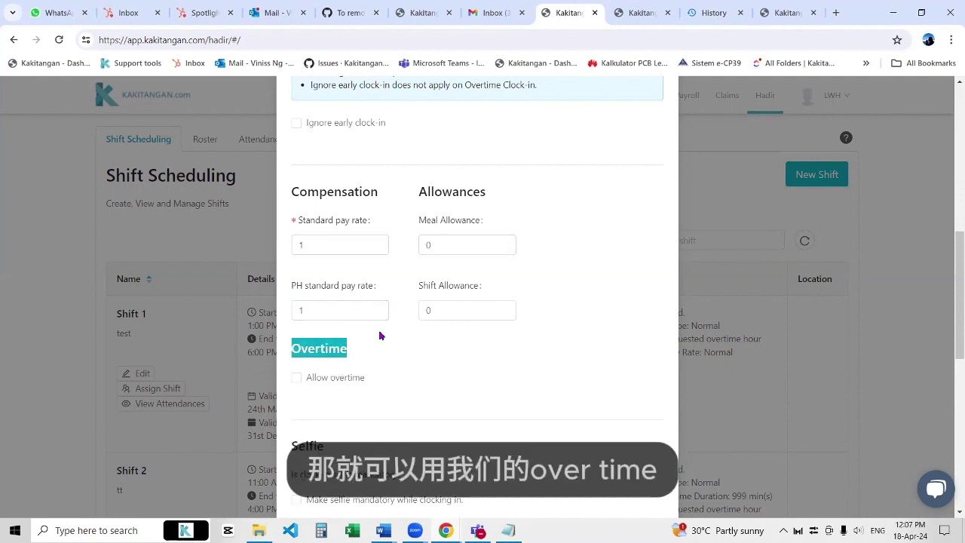
scroll(382, 334, "down", 1)
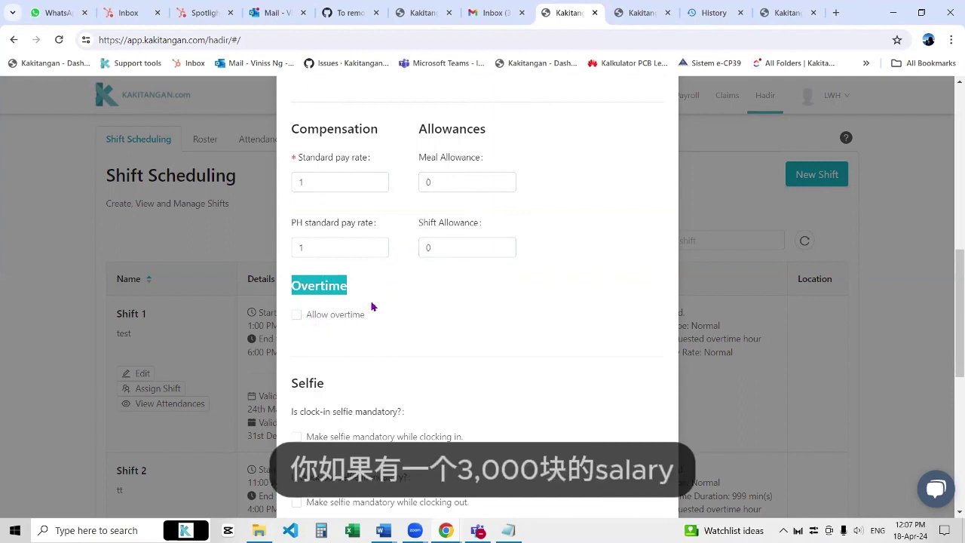
left_click(296, 316)
scroll(430, 305, "down", 2)
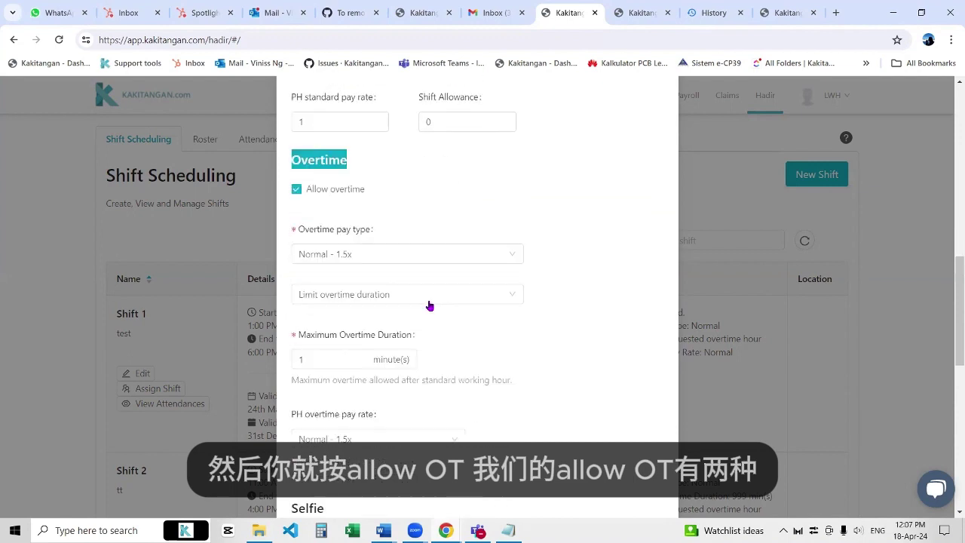
left_click(422, 299)
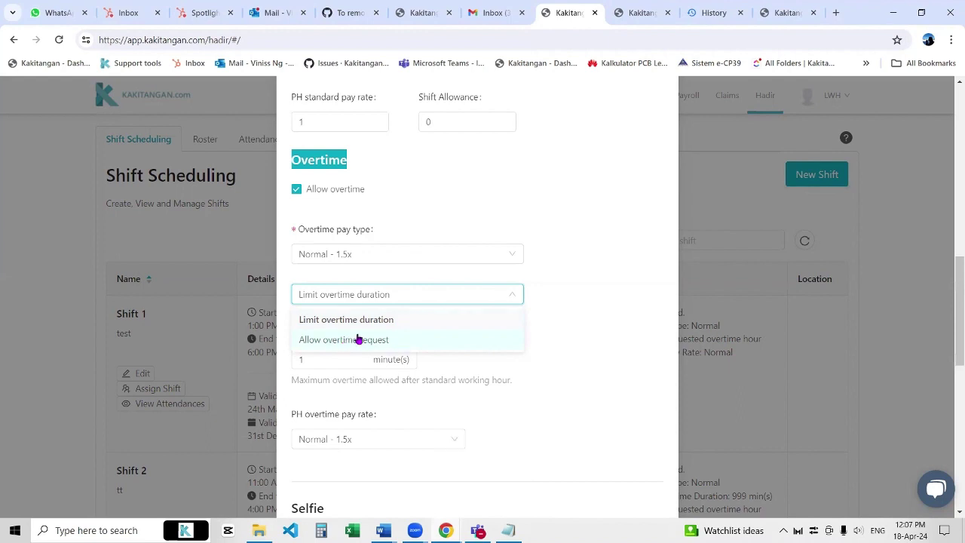
left_click(396, 321)
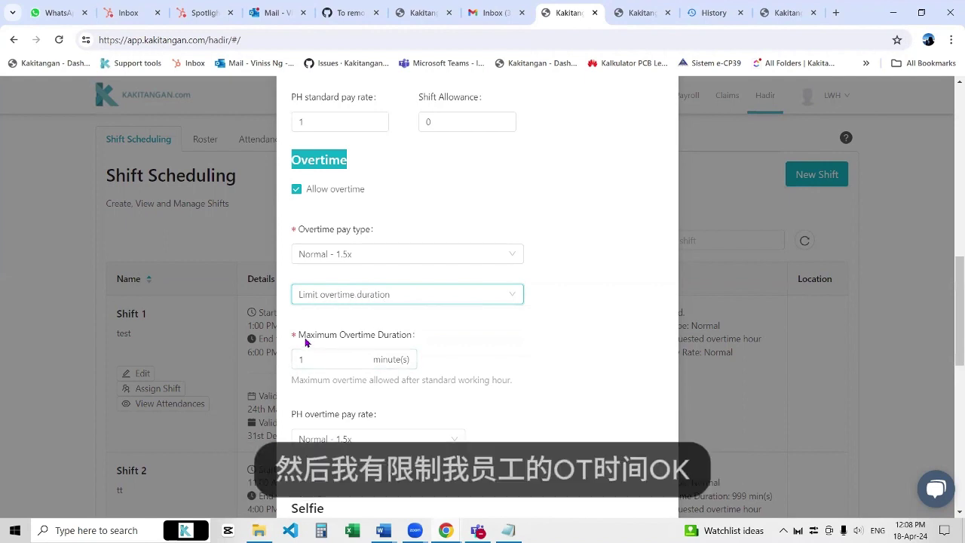
Set the maximum overtime duration to 360 minutes.
left_click_drag(300, 338, 414, 345)
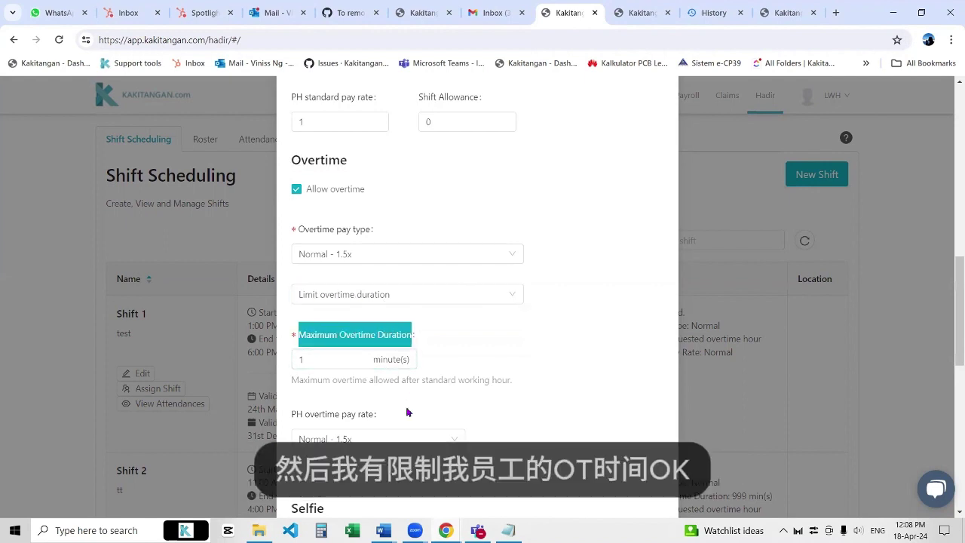
left_click(341, 363)
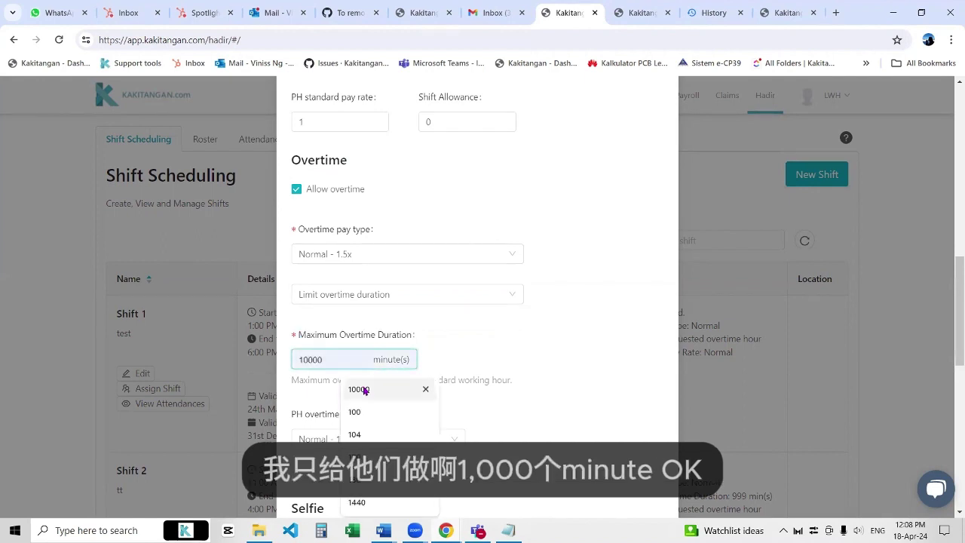
left_click(362, 389)
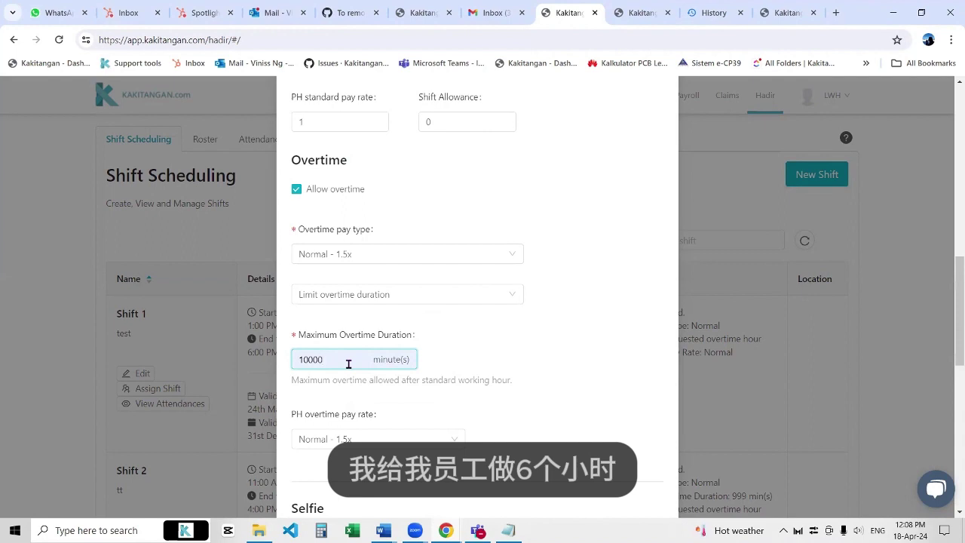
left_click_drag(349, 364, 300, 364)
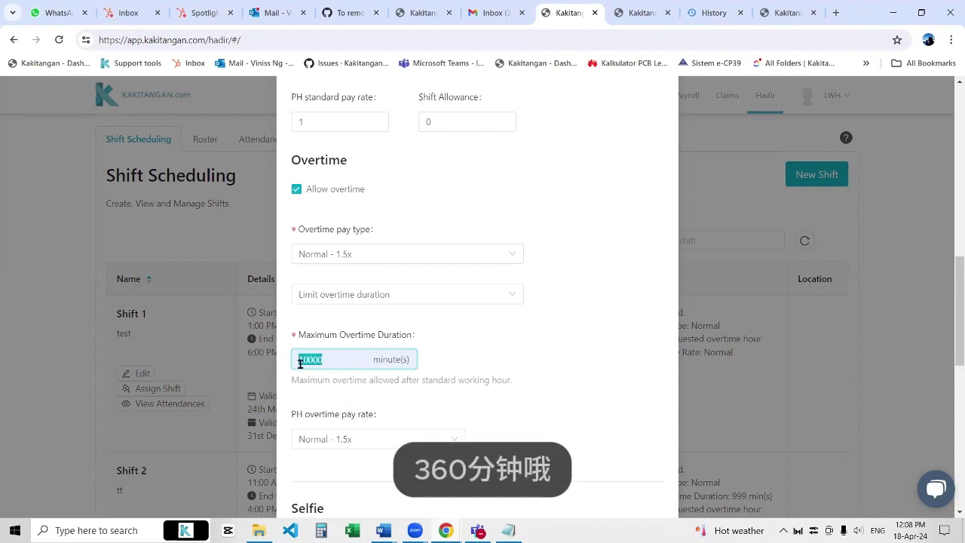
type("360")
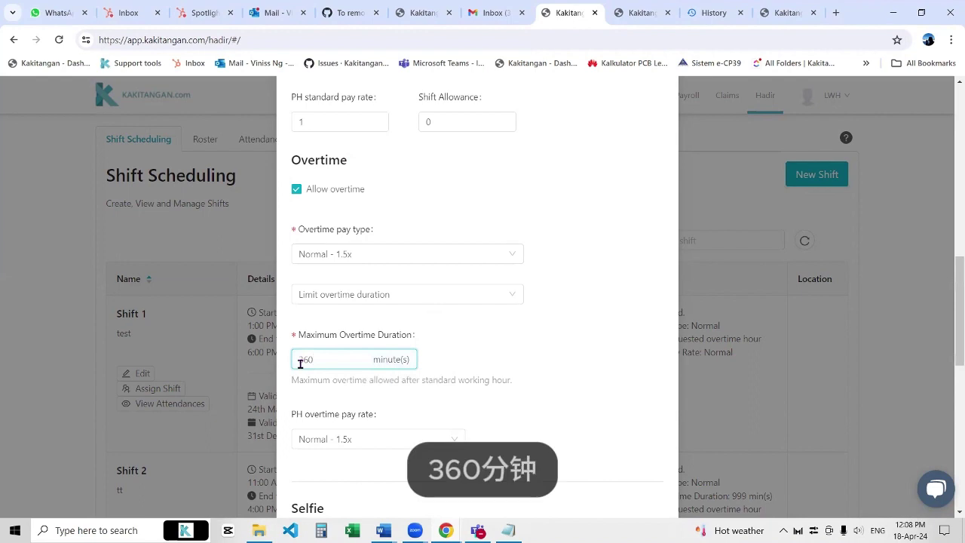
left_click(526, 341)
Set the public holiday overtime pay rate to Public holiday - 2x.
scroll(526, 340, "down", 2)
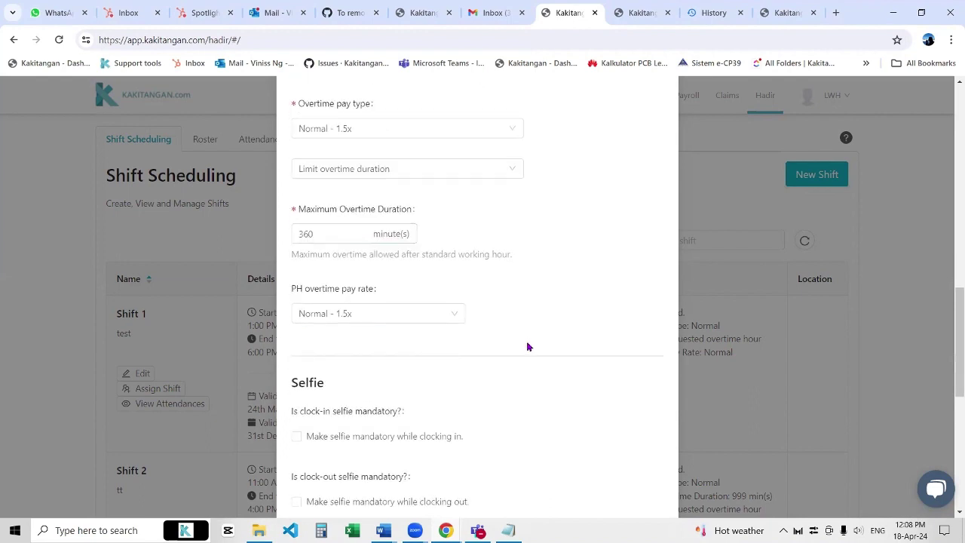
scroll(336, 253, "up", 1)
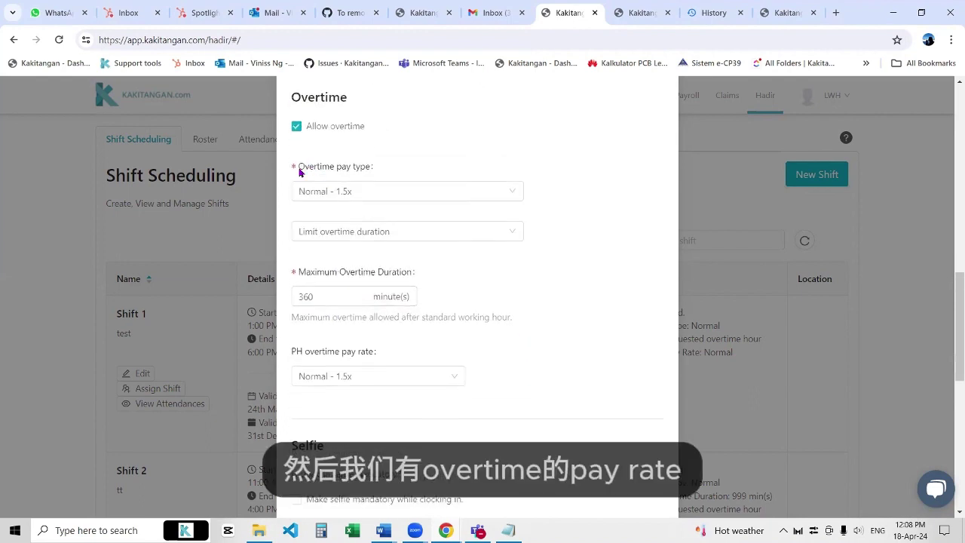
left_click_drag(299, 172, 389, 168)
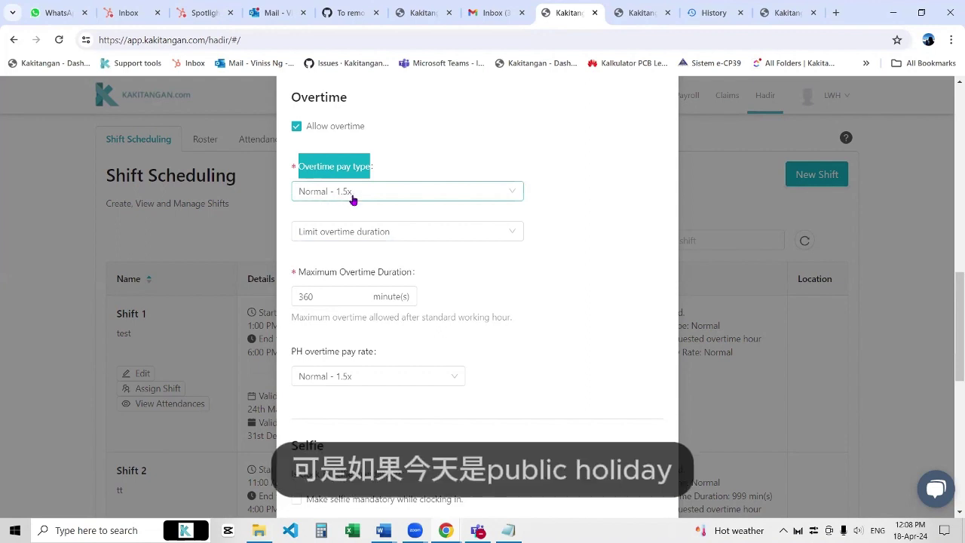
left_click_drag(294, 351, 385, 356)
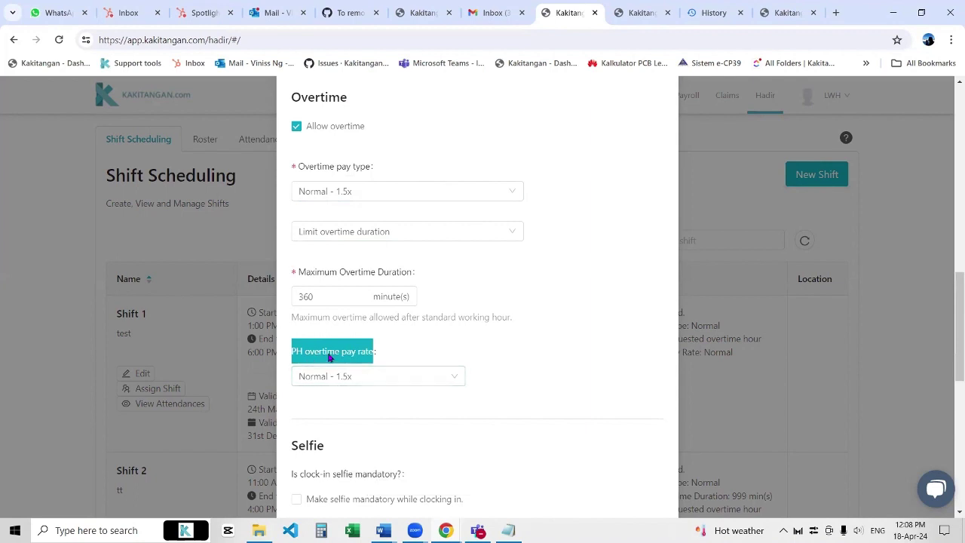
scroll(358, 332, "down", 1)
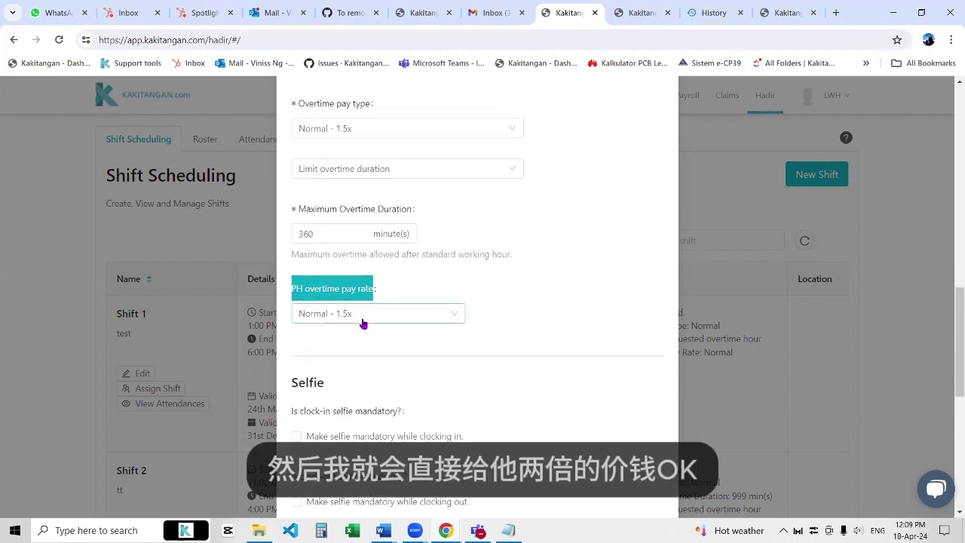
left_click(362, 320)
left_click(361, 359)
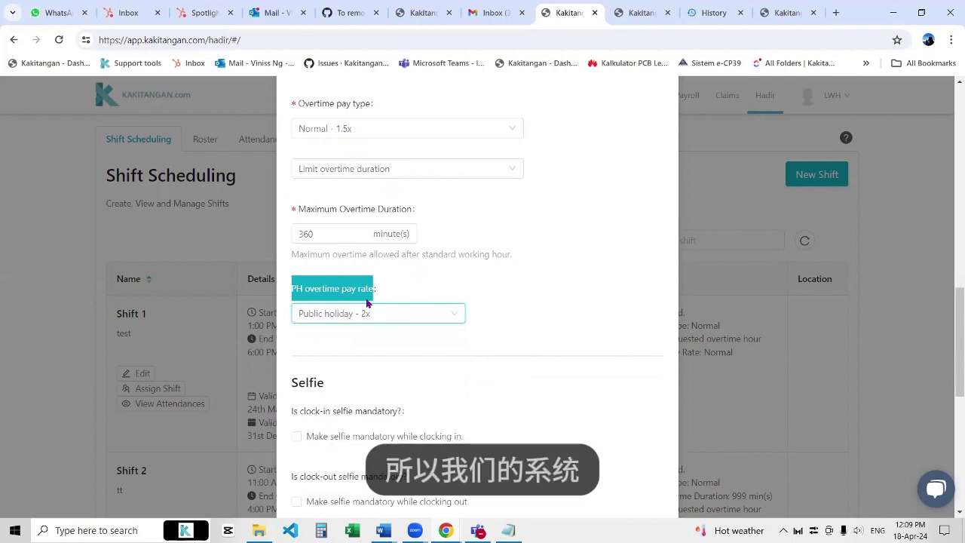
left_click(386, 351)
Make a selfie mandatory for both clocking in and clocking out.
scroll(416, 280, "down", 2)
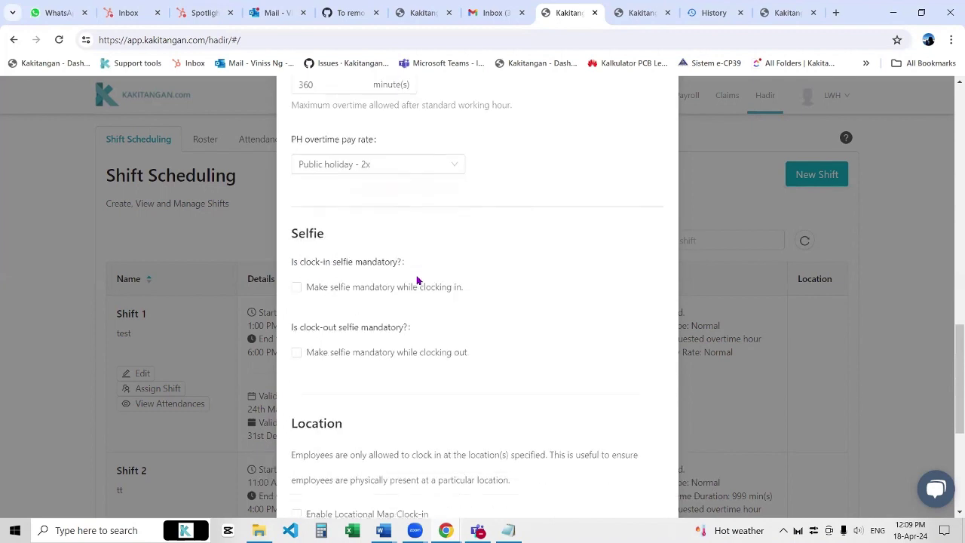
scroll(416, 280, "down", 1)
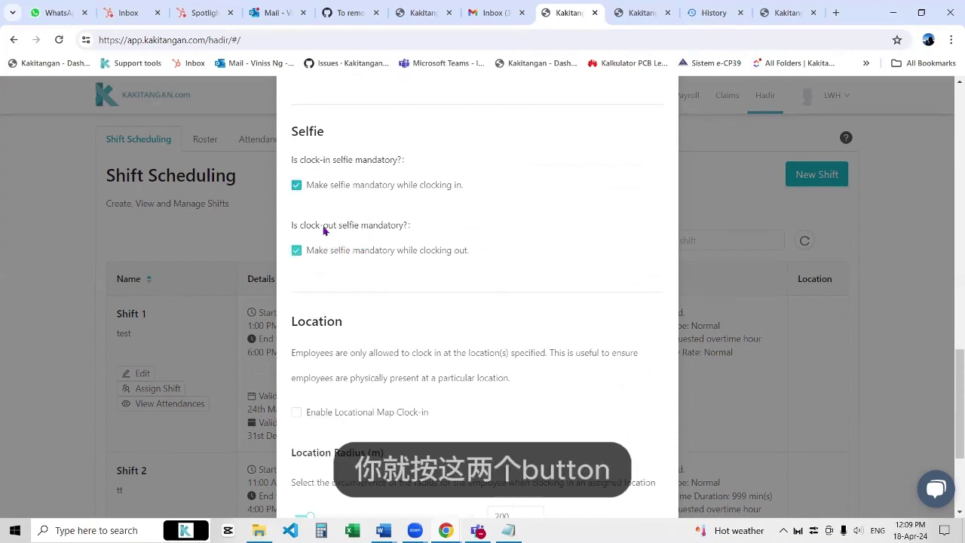
left_click(322, 257)
Enable locational map clock-in for the shift.
scroll(364, 223, "down", 1)
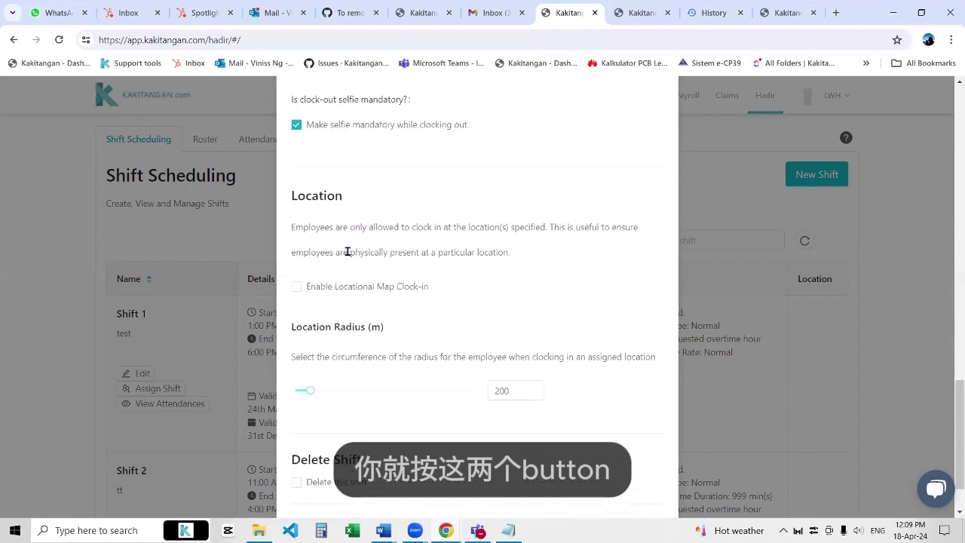
left_click(356, 292)
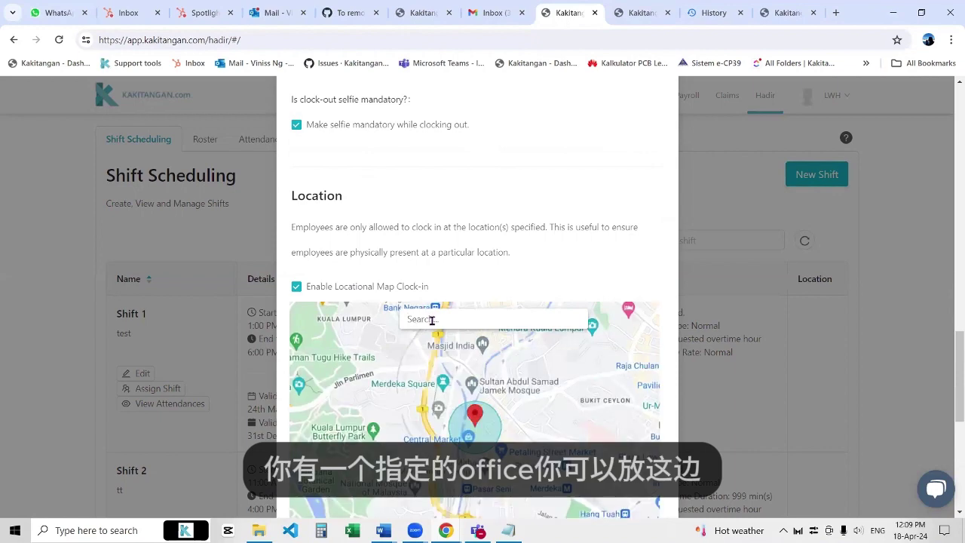
Search the map for klcc, pick KLCC, Kuala Lumpur City Centre, and add it as an allowed clock-in location.
type("klcc")
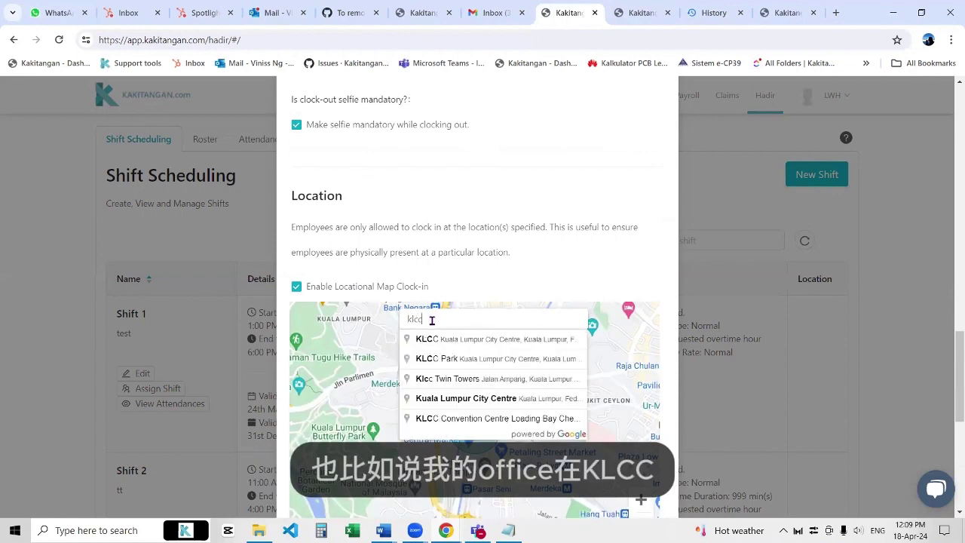
left_click(441, 340)
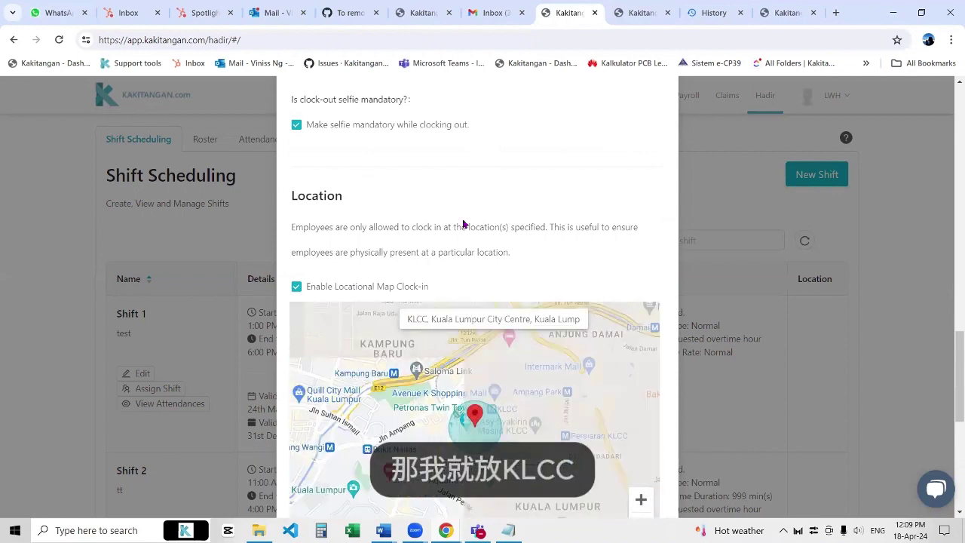
scroll(463, 222, "down", 1)
scroll(357, 340, "down", 3)
left_click(349, 315)
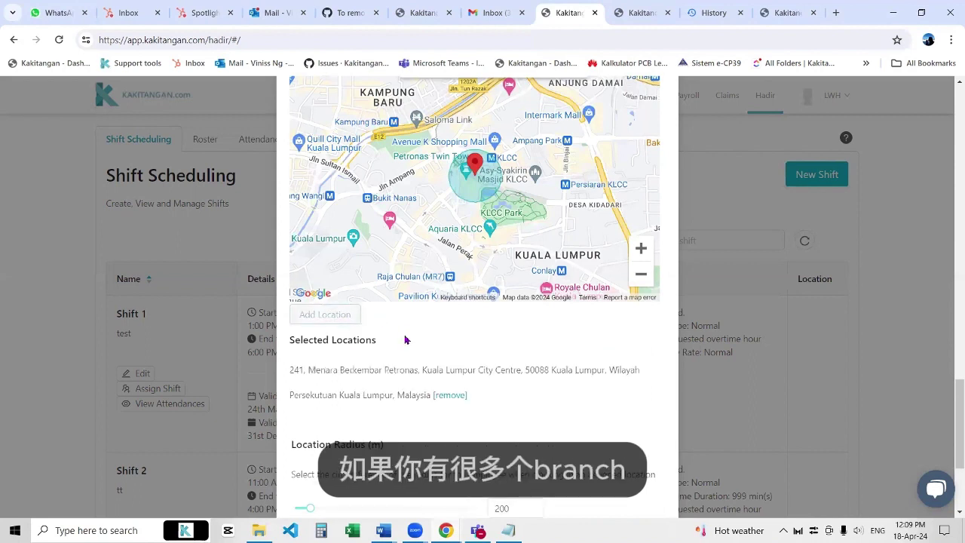
Disable locational map clock-in and dismiss the new shift form without creating the shift.
scroll(409, 302, "up", 1)
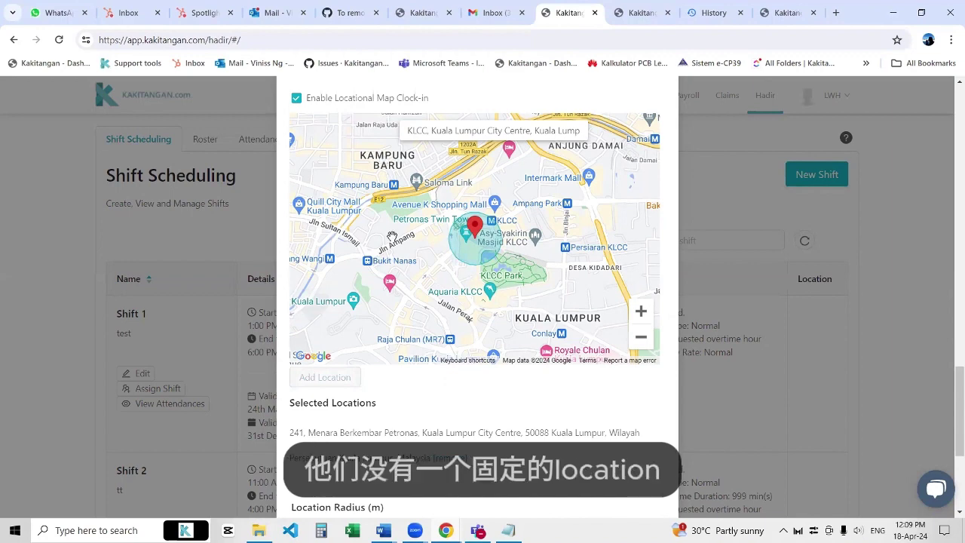
left_click(370, 97)
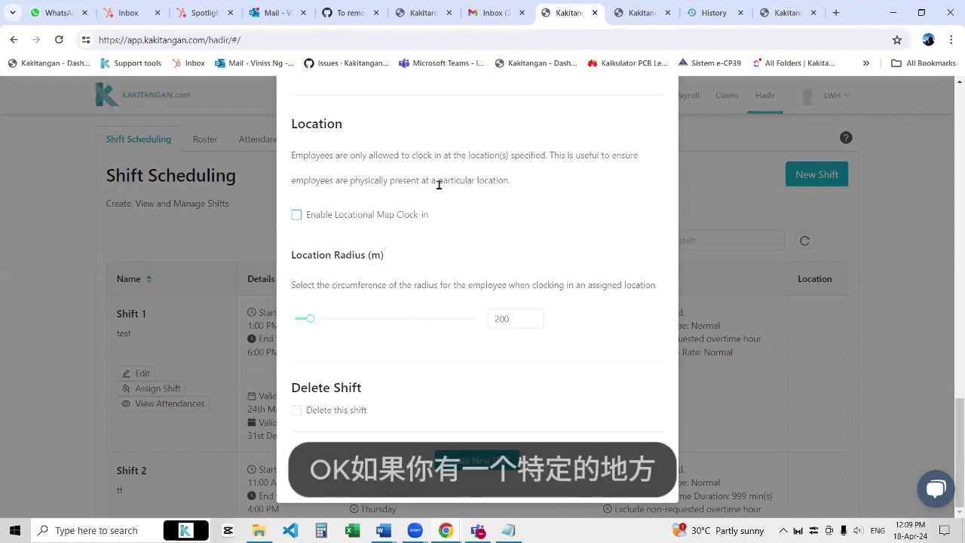
left_click_drag(291, 260, 397, 261)
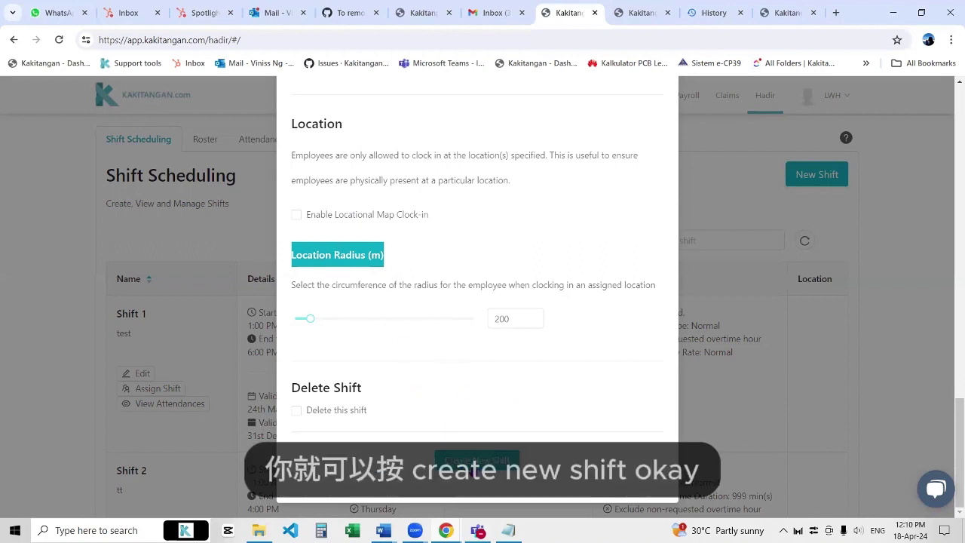
left_click(810, 397)
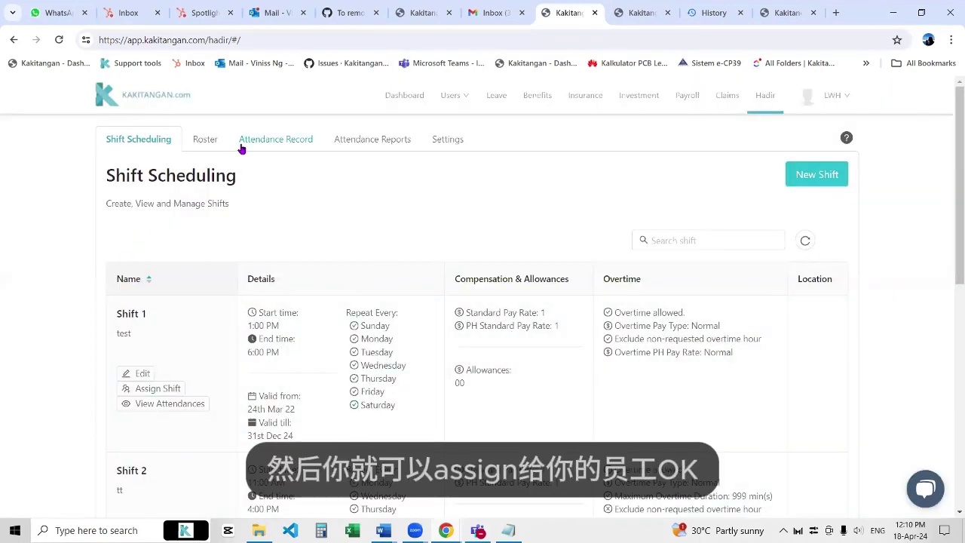
Select Everyone in the employee assignment for Shift 1 and close it without assigning the shift.
left_click(173, 389)
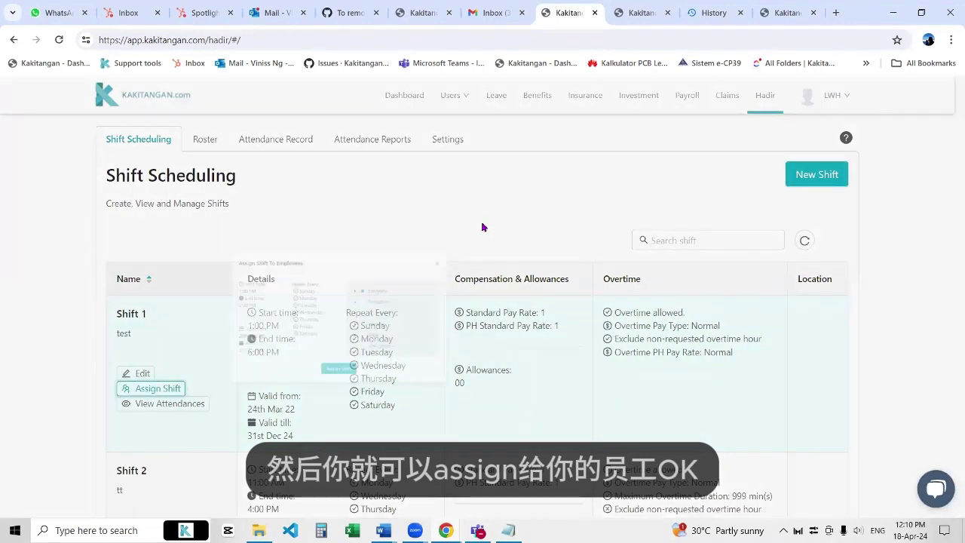
left_click(510, 210)
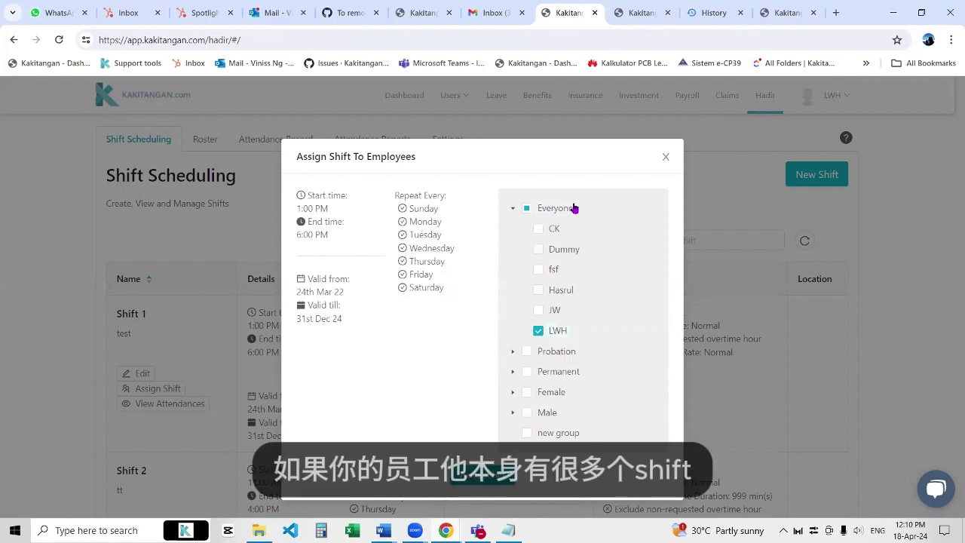
left_click(527, 210)
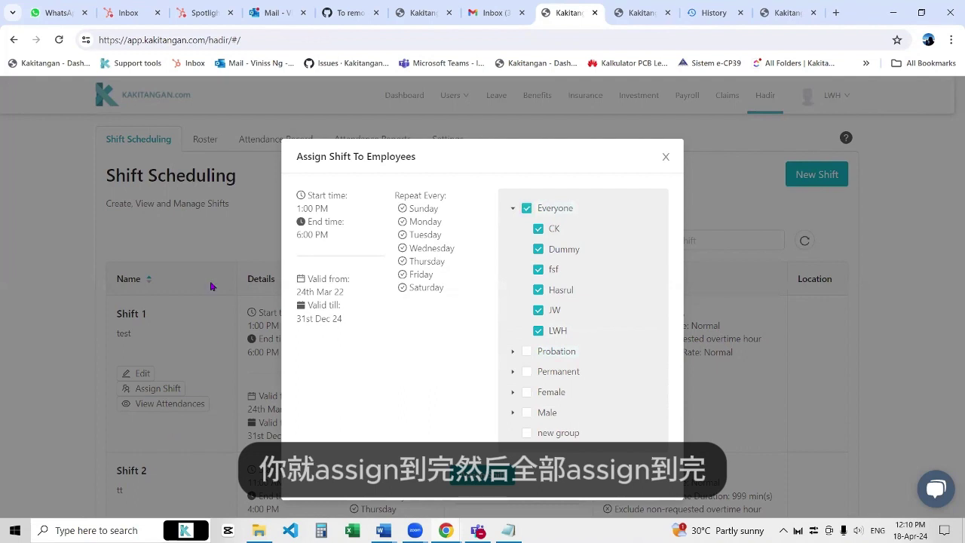
left_click(214, 221)
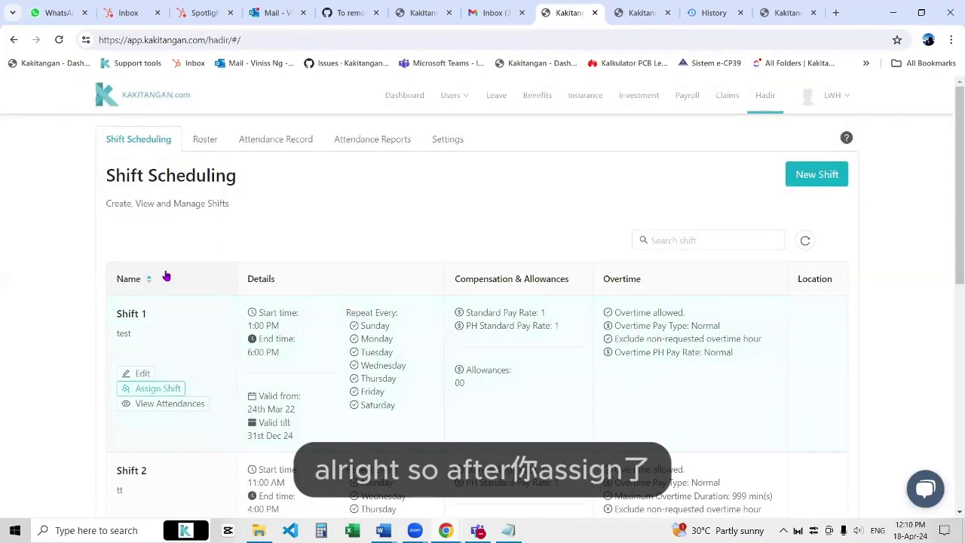
Check the assigned shifts in the roster's day view and the day type and absence status in today's attendance records.
left_click(205, 140)
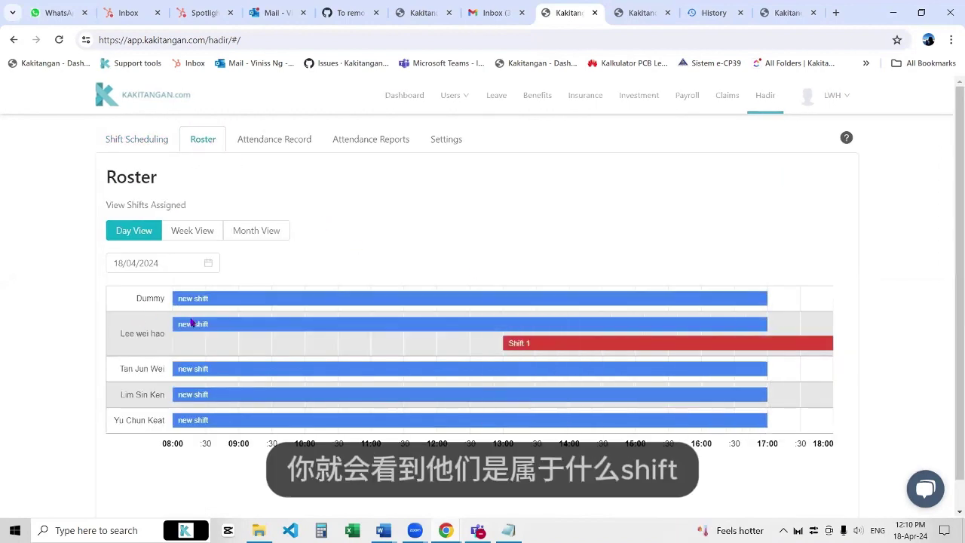
mouse_move(525, 430)
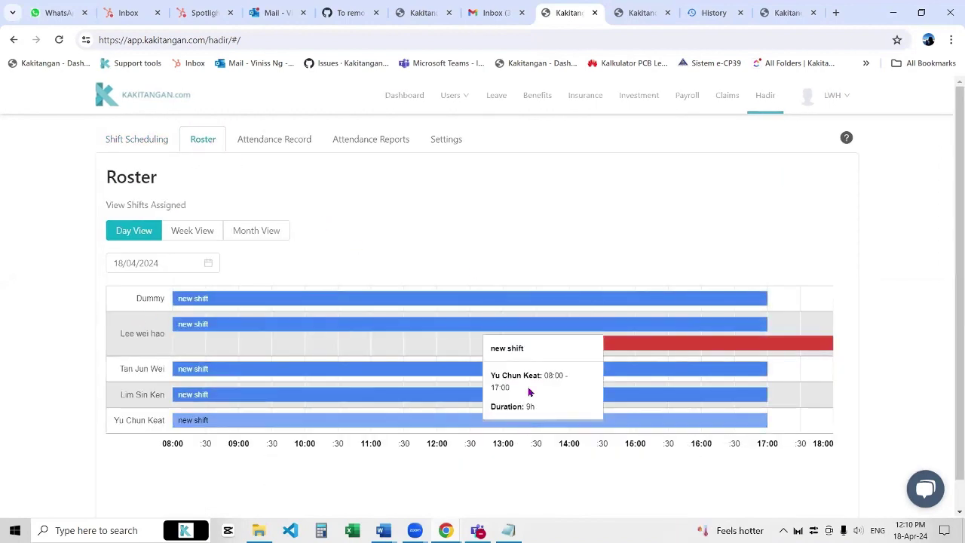
left_click(276, 143)
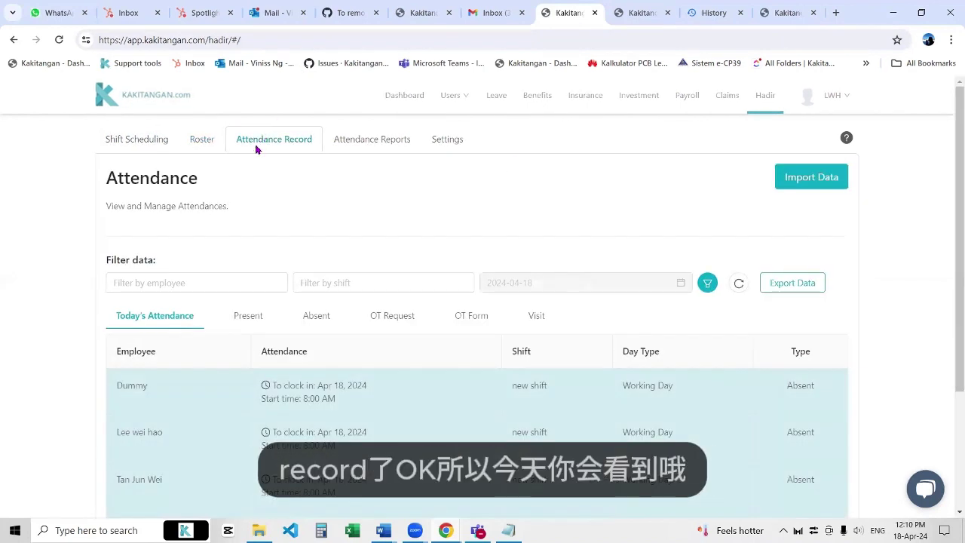
scroll(256, 151, "down", 2)
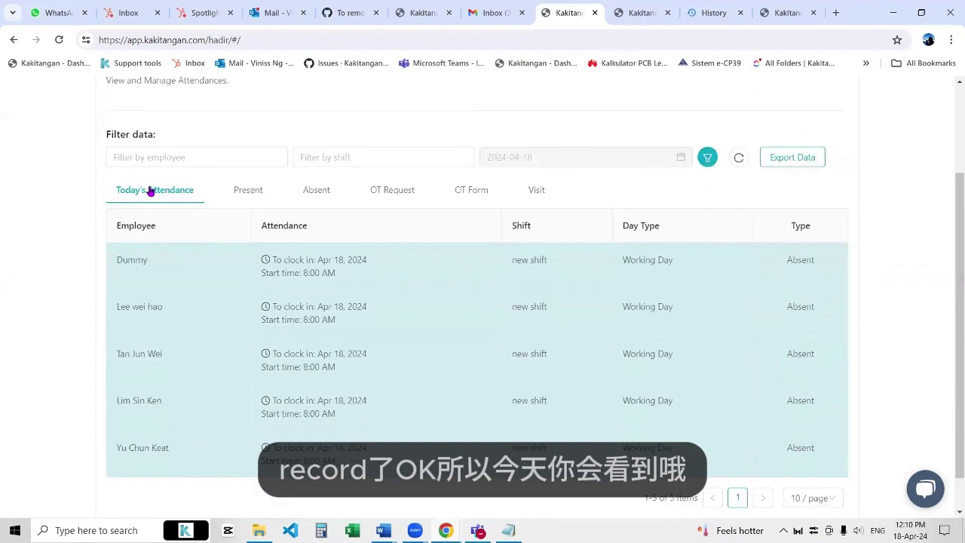
left_click_drag(113, 188, 210, 194)
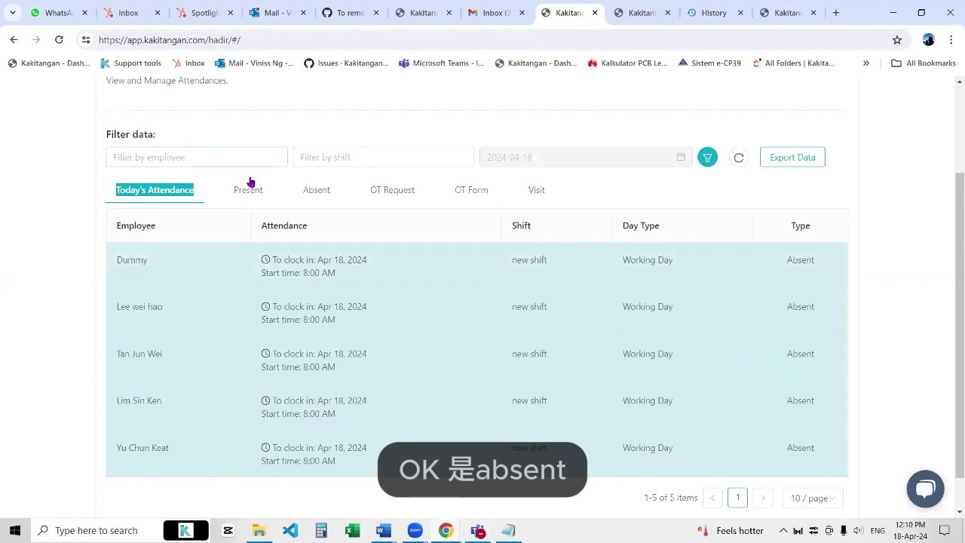
left_click_drag(624, 224, 630, 259)
double_click(800, 261)
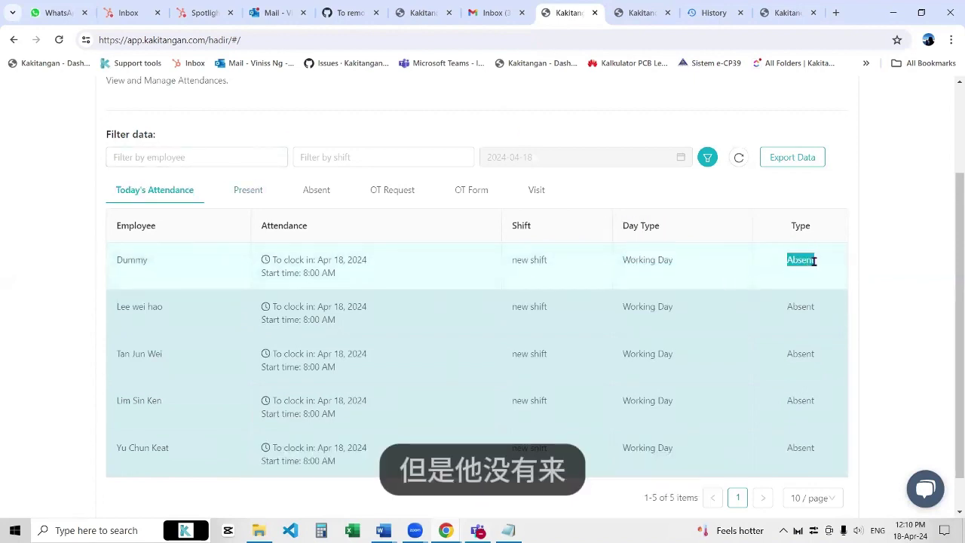
Expand the first record among the present attendances and examine its clock-in date, clock-out date and worked hours.
left_click(257, 191)
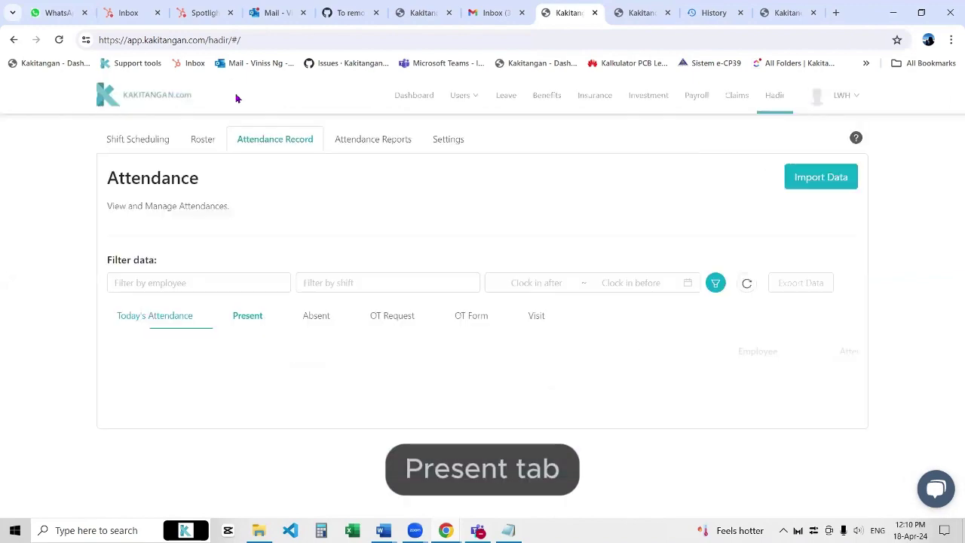
scroll(233, 161, "down", 2)
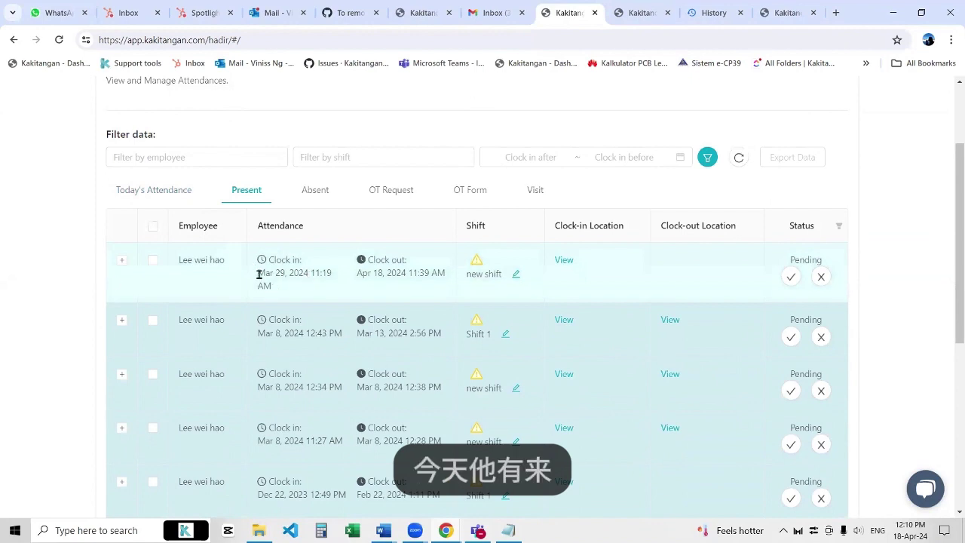
left_click(122, 261)
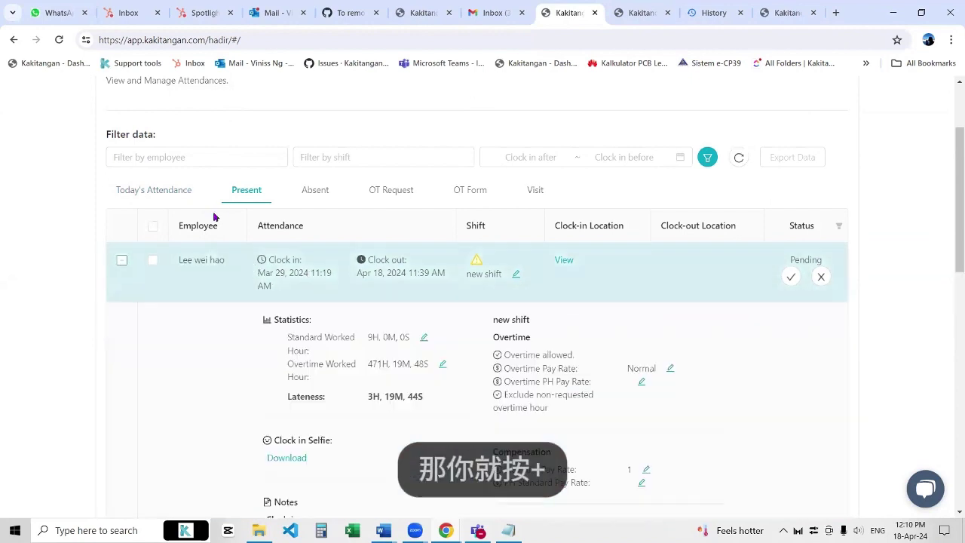
left_click_drag(224, 199, 266, 200)
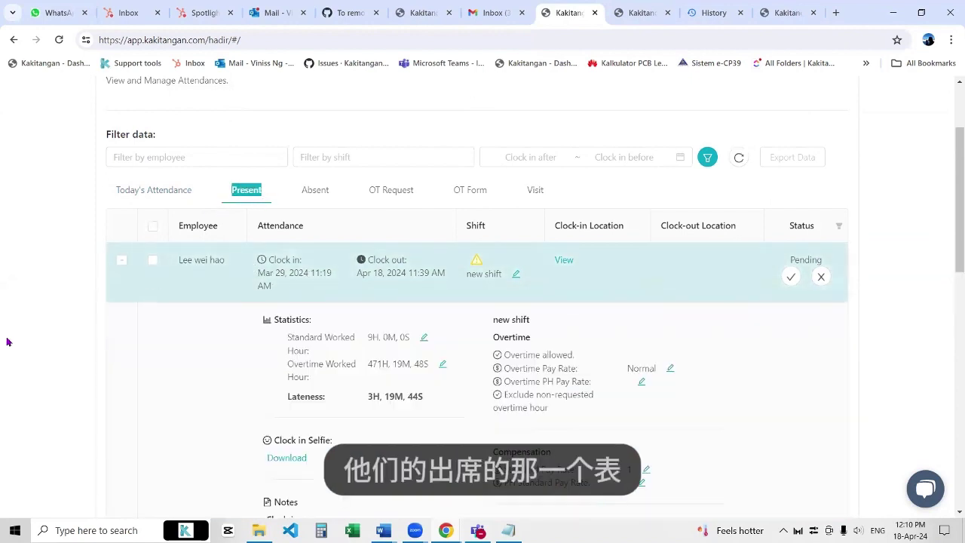
scroll(23, 309, "down", 1)
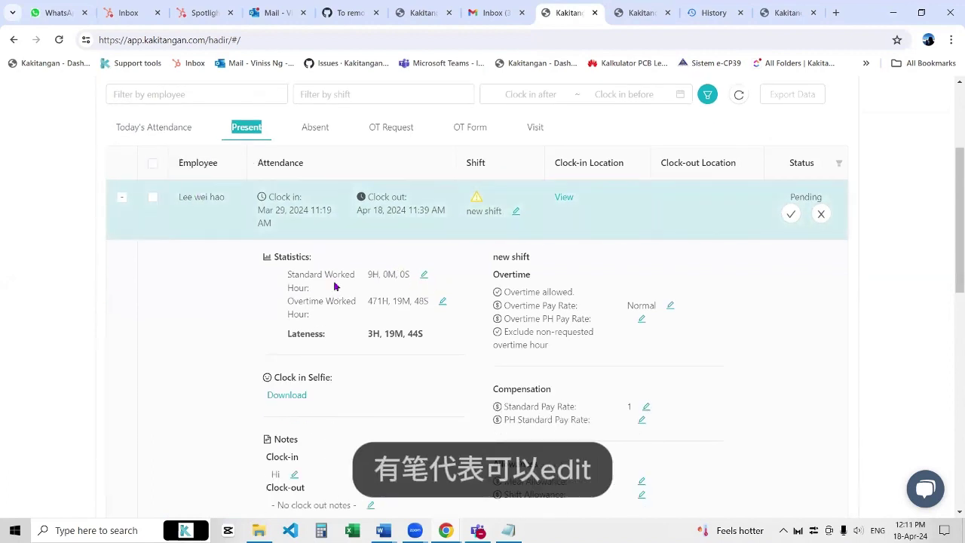
left_click_drag(257, 210, 286, 212)
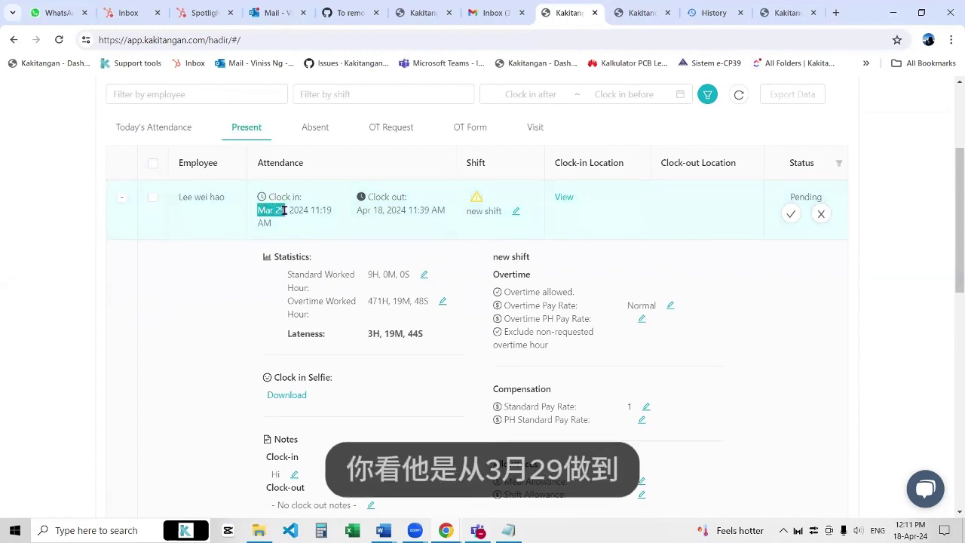
left_click_drag(357, 212, 386, 211)
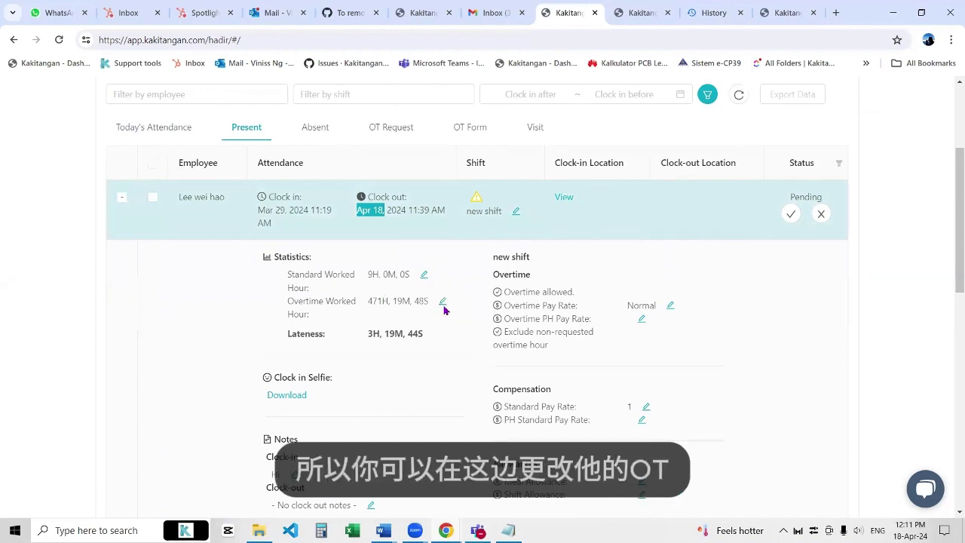
Replace the expanded record's clock-in note with "forgot clock out" and save it.
scroll(359, 361, "down", 1)
scroll(309, 392, "down", 1)
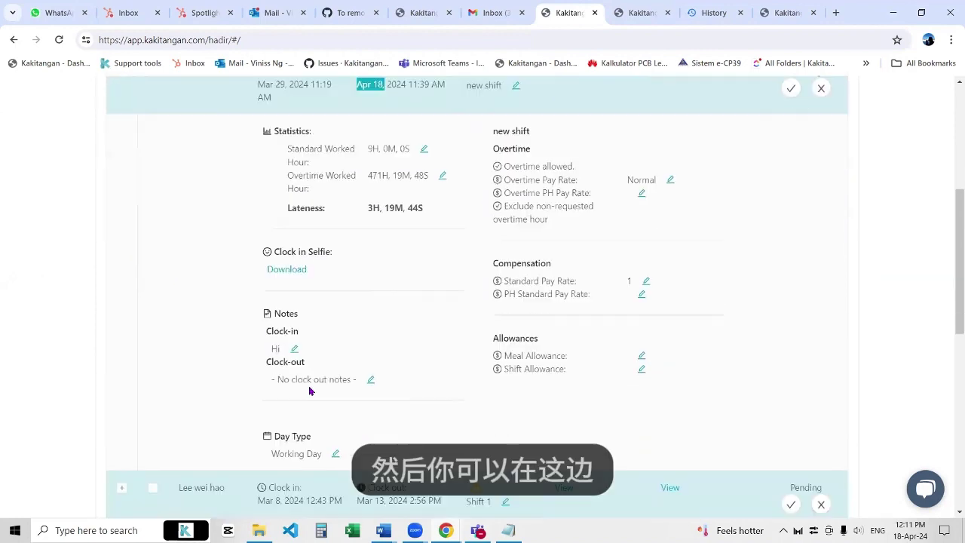
scroll(310, 390, "down", 1)
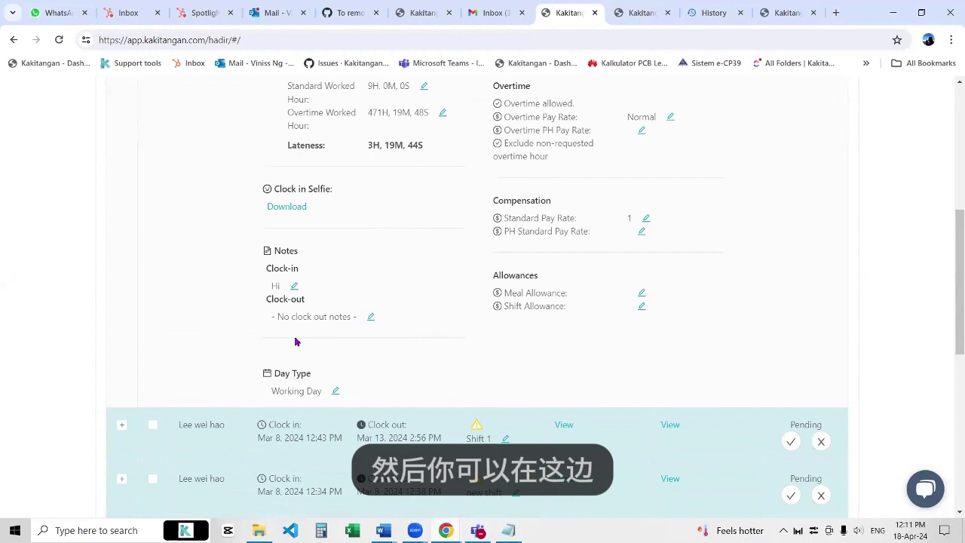
left_click(294, 286)
left_click_drag(333, 216, 277, 219)
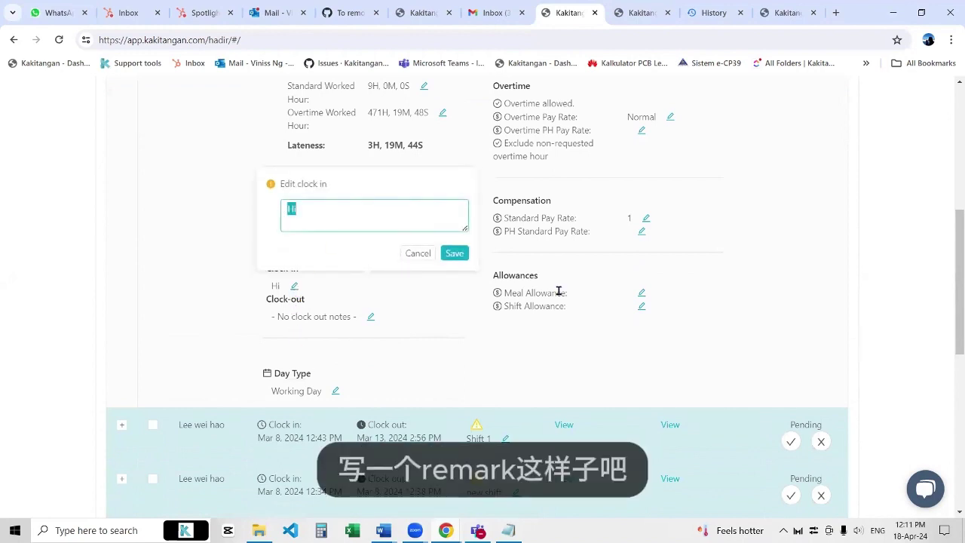
type("for")
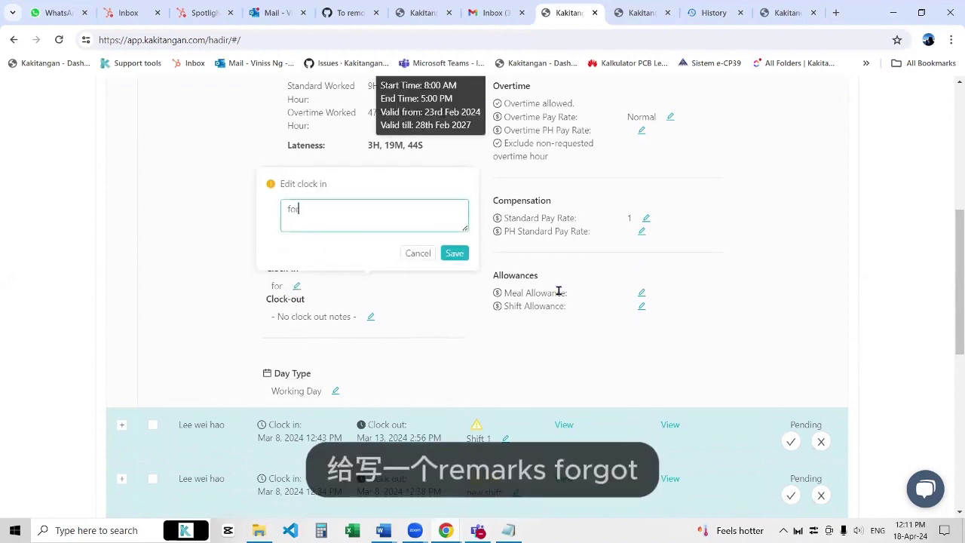
type("go")
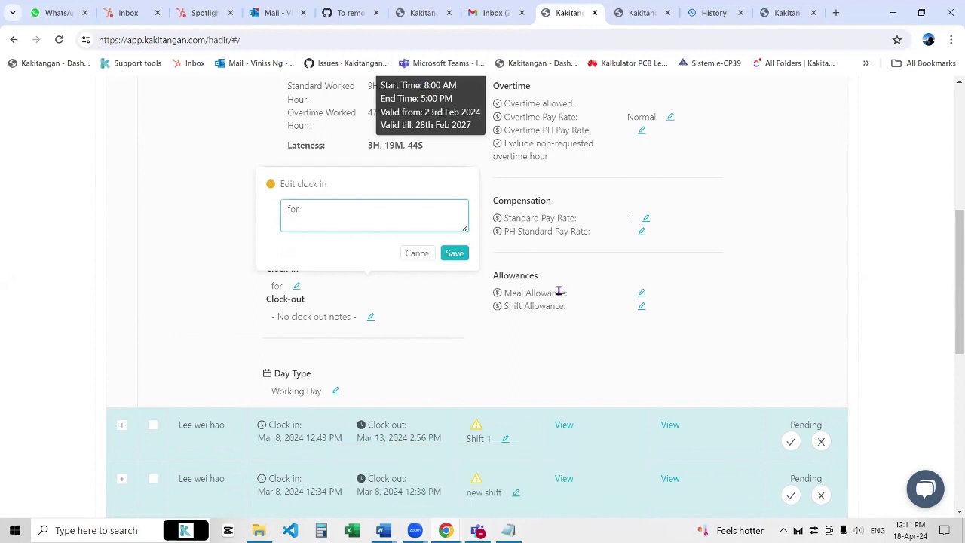
type("t clock out")
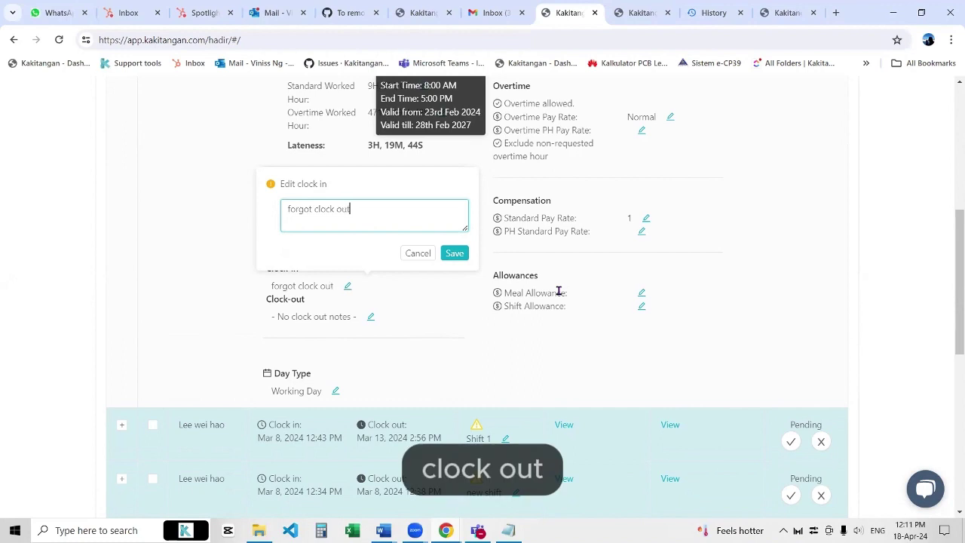
left_click(452, 254)
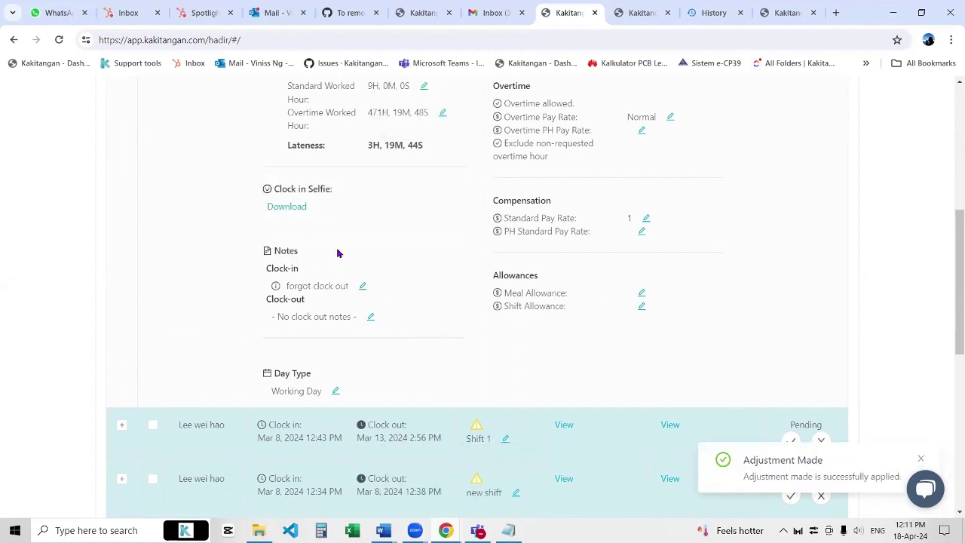
Review the list of absent employees and the overtime requests in the attendance records.
scroll(490, 309, "up", 2)
scroll(452, 293, "up", 1)
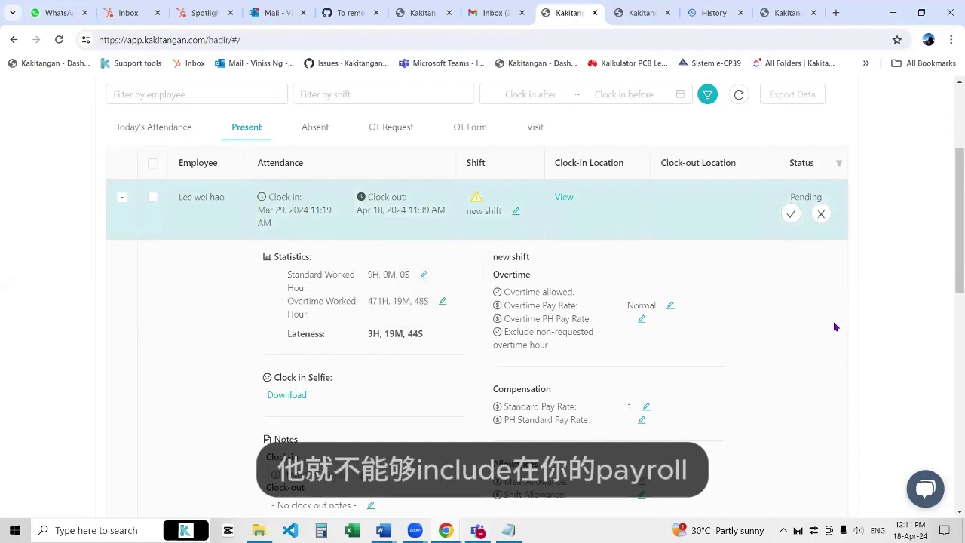
scroll(351, 218, "up", 1)
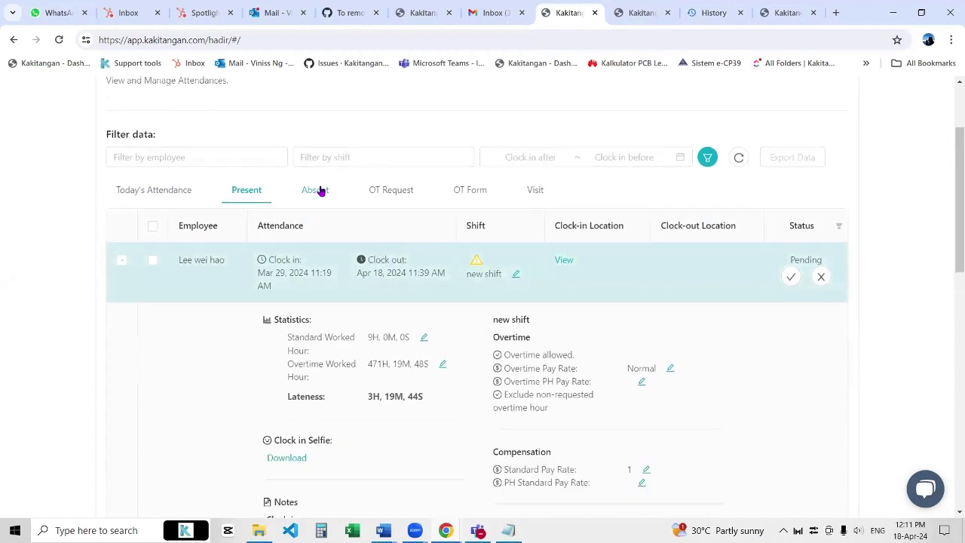
left_click(325, 195)
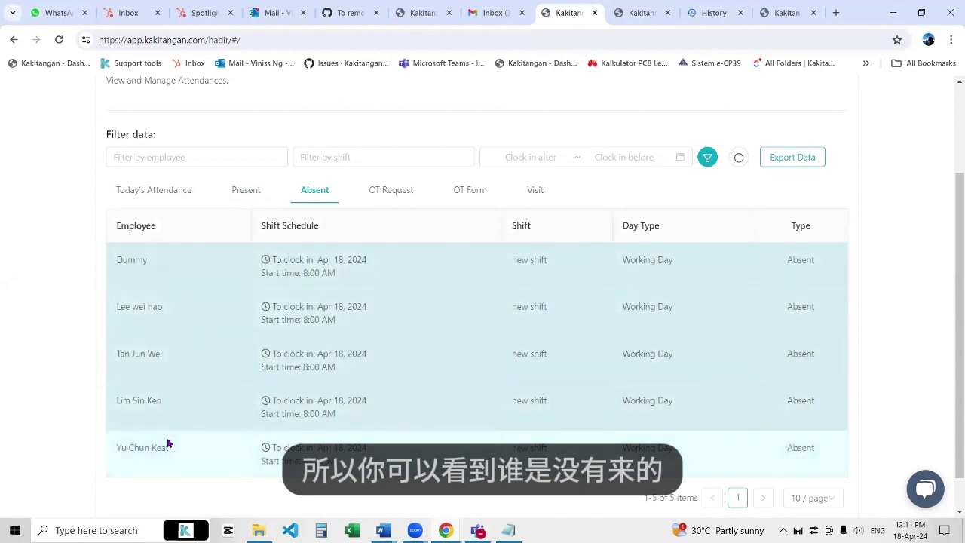
left_click(391, 190)
scroll(394, 237, "down", 1)
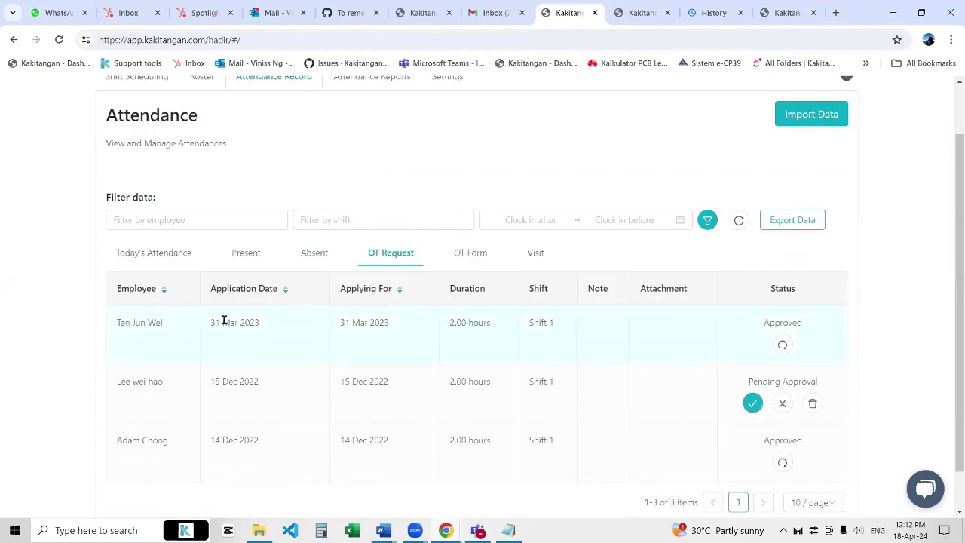
Check the first overtime request's application date and duration, and view the overtime form and visit records.
left_click_drag(216, 322, 269, 332)
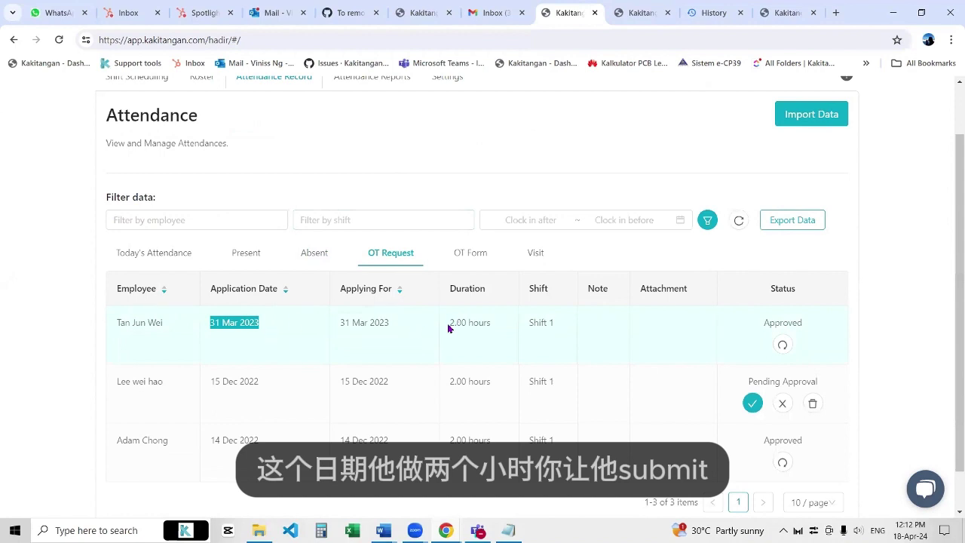
left_click_drag(448, 326, 477, 324)
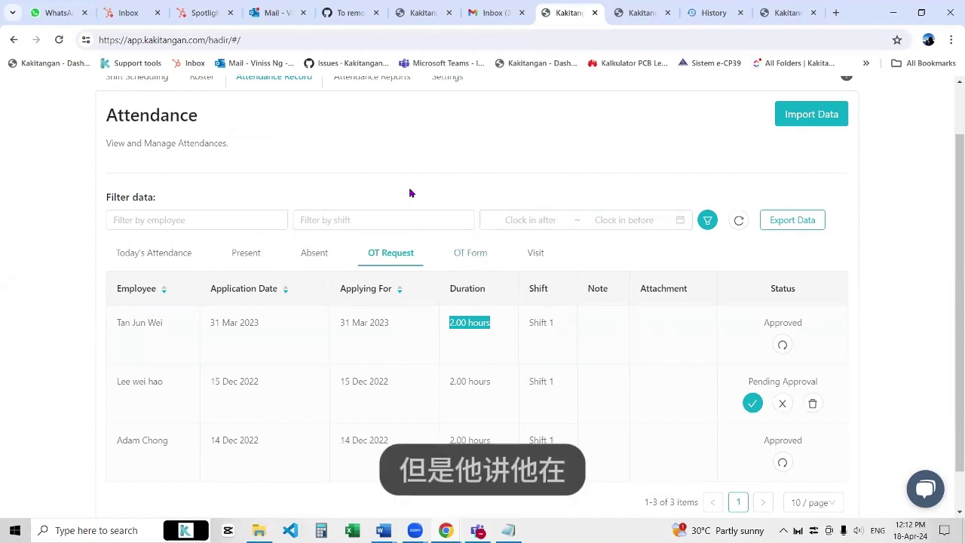
left_click(478, 255)
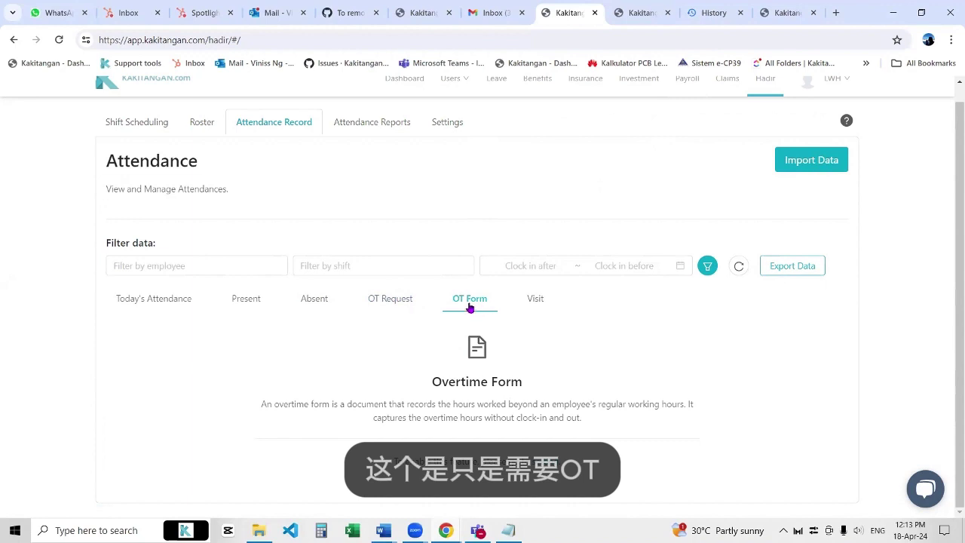
left_click(544, 307)
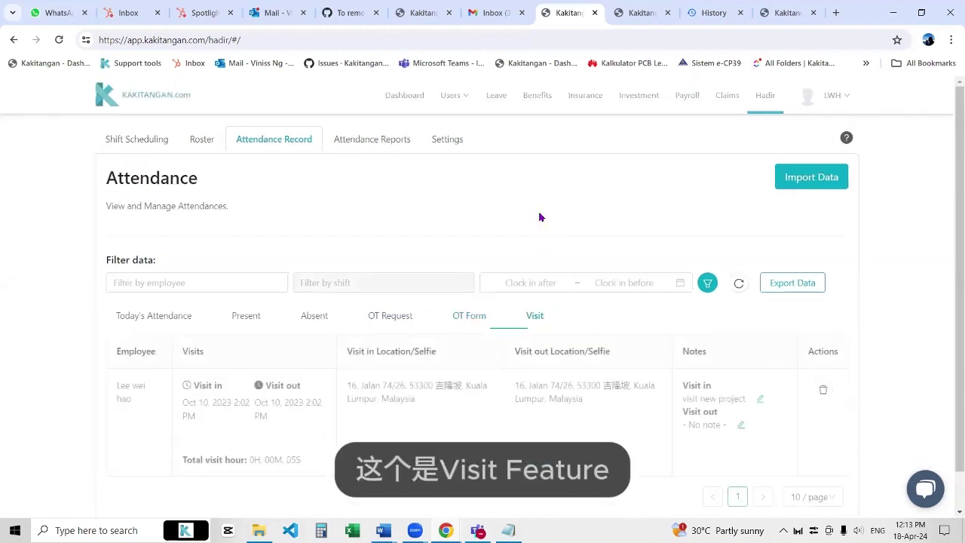
scroll(538, 217, "down", 1)
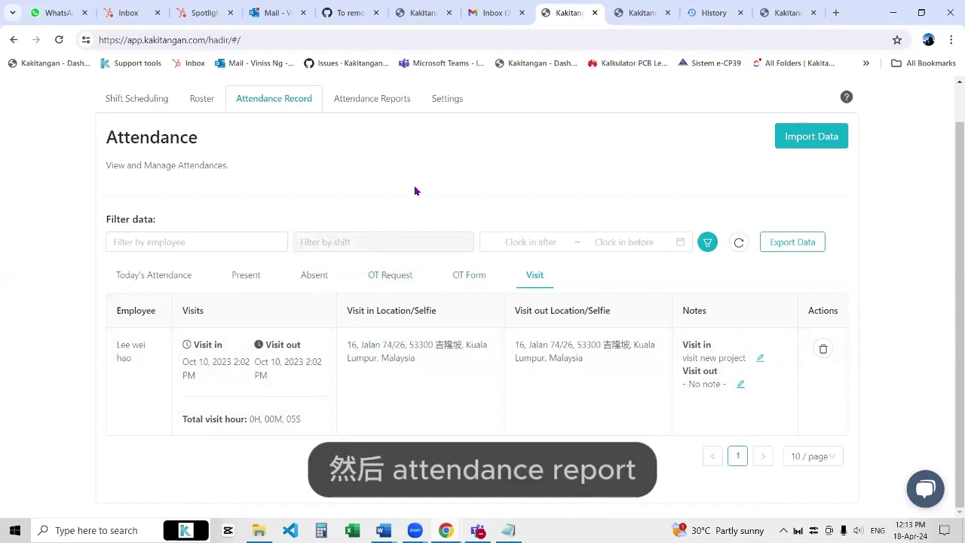
Review the employee and attendance status filters available for the individual attendance summary report.
left_click(384, 107)
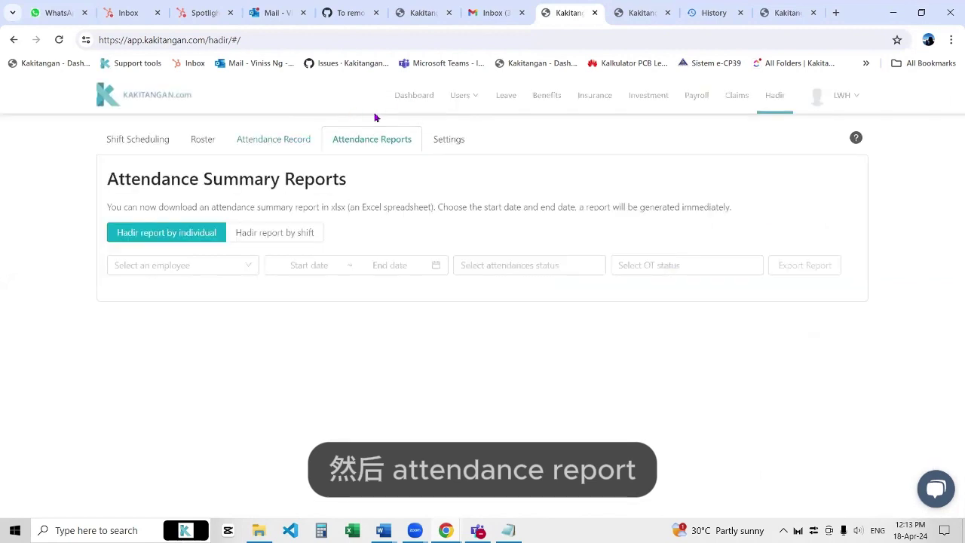
left_click(173, 273)
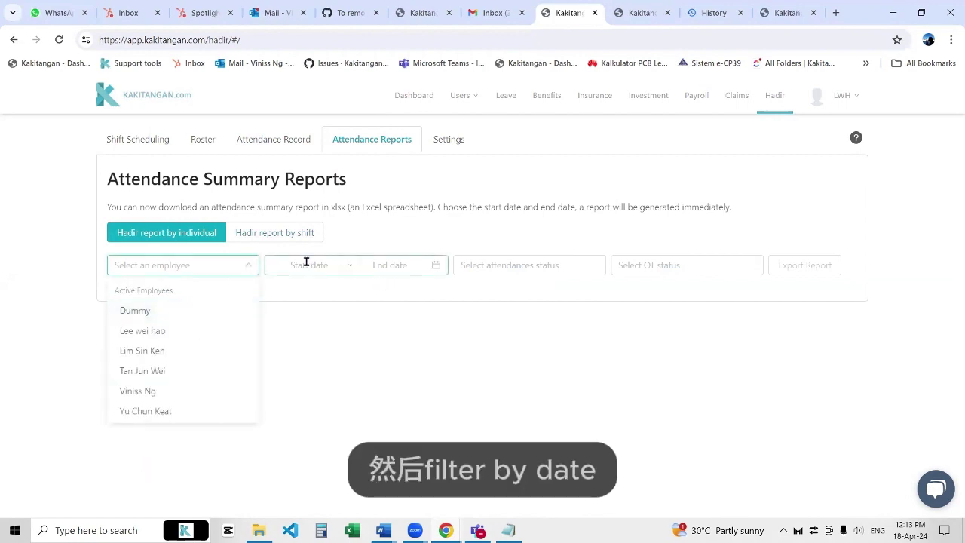
left_click(523, 264)
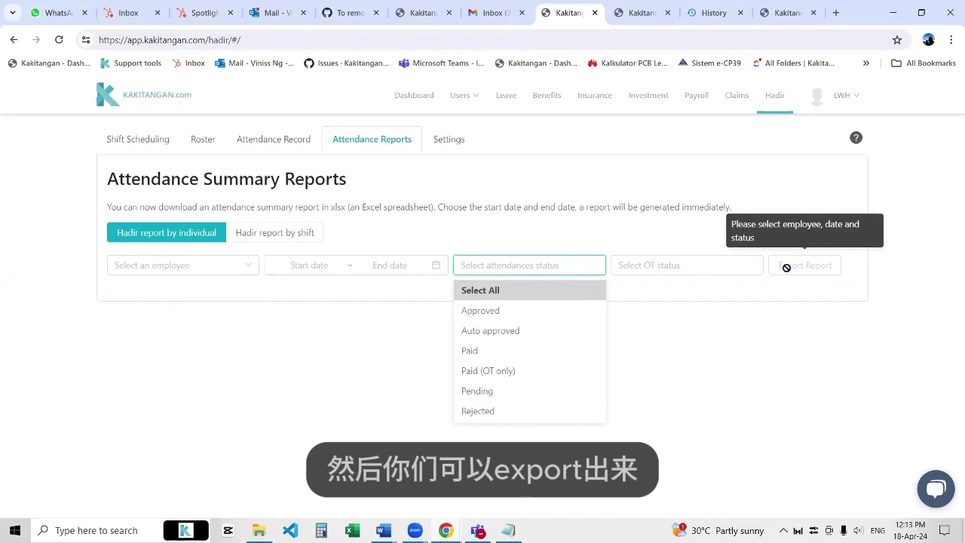
left_click(465, 226)
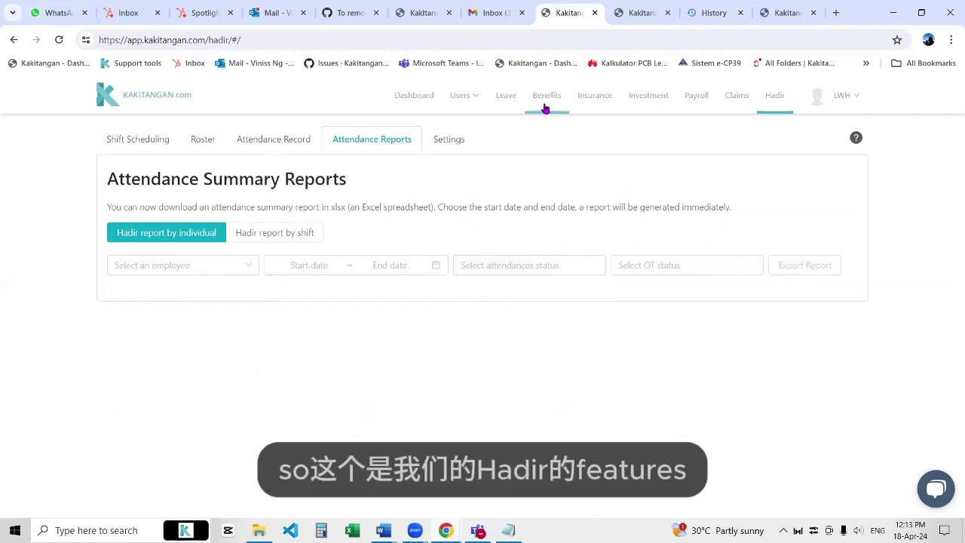
Open the relocated Hadir settings page and examine the mandatory shift selection and early clock-in rules.
left_click(455, 145)
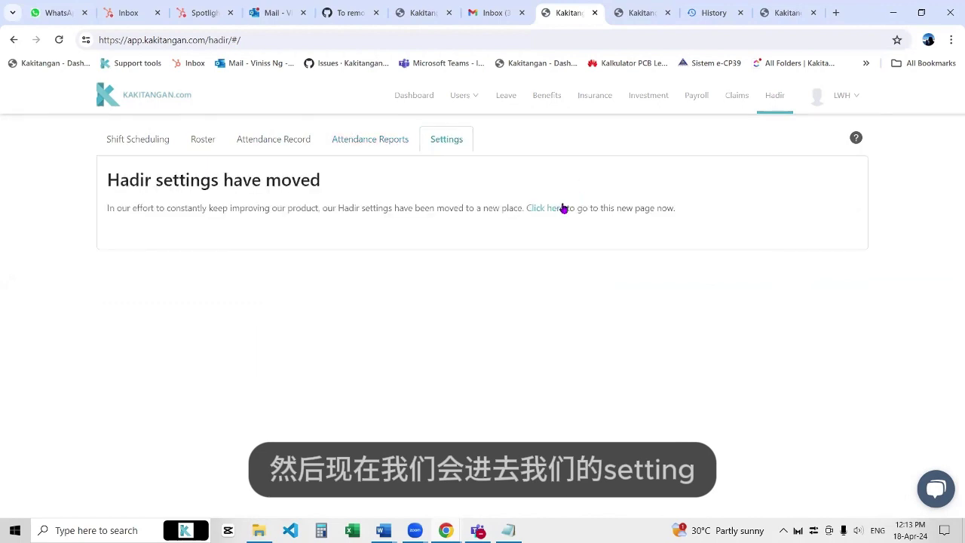
left_click(558, 209)
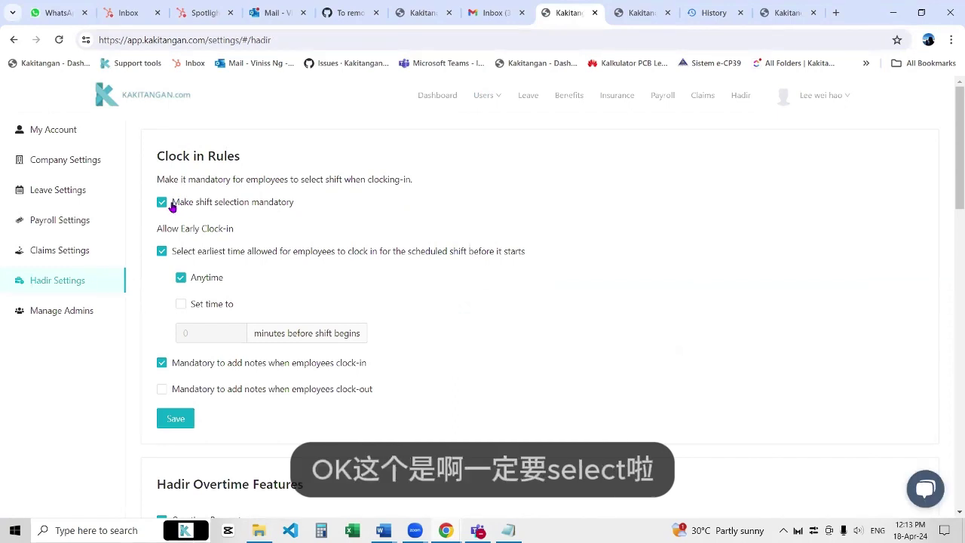
left_click_drag(173, 202, 297, 208)
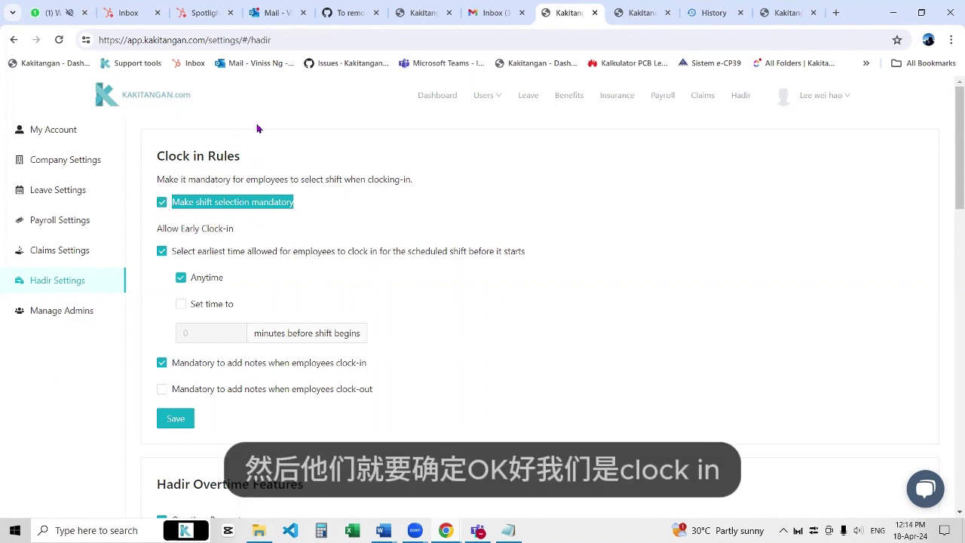
left_click_drag(158, 229, 236, 232)
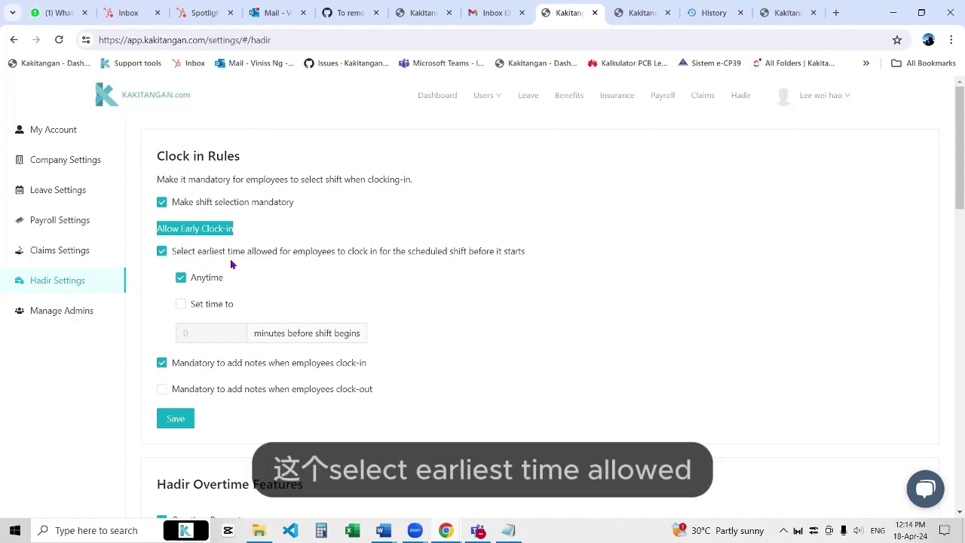
Set the earliest clock-in to 60 minutes before the shift, make clock-in notes optional, and save the rules.
left_click(181, 304)
left_click(183, 332)
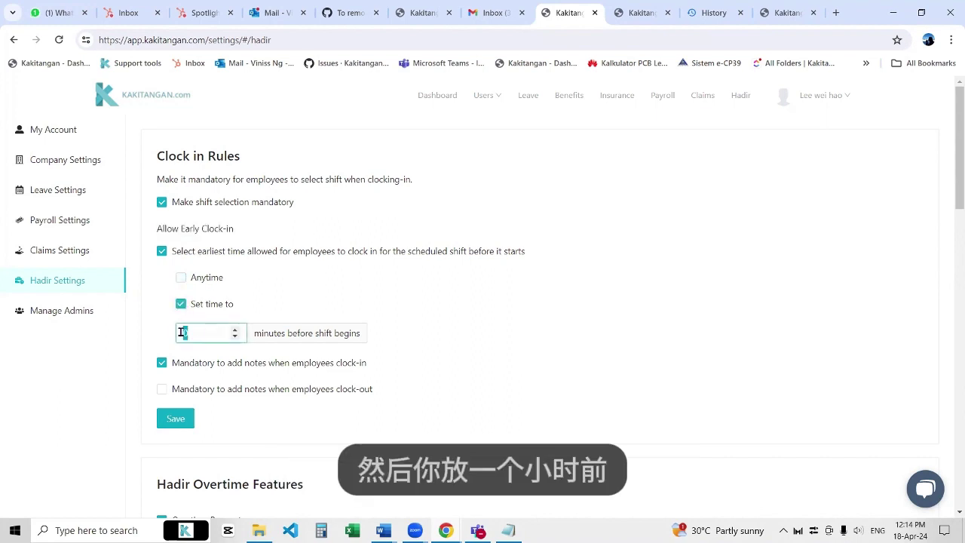
type("60")
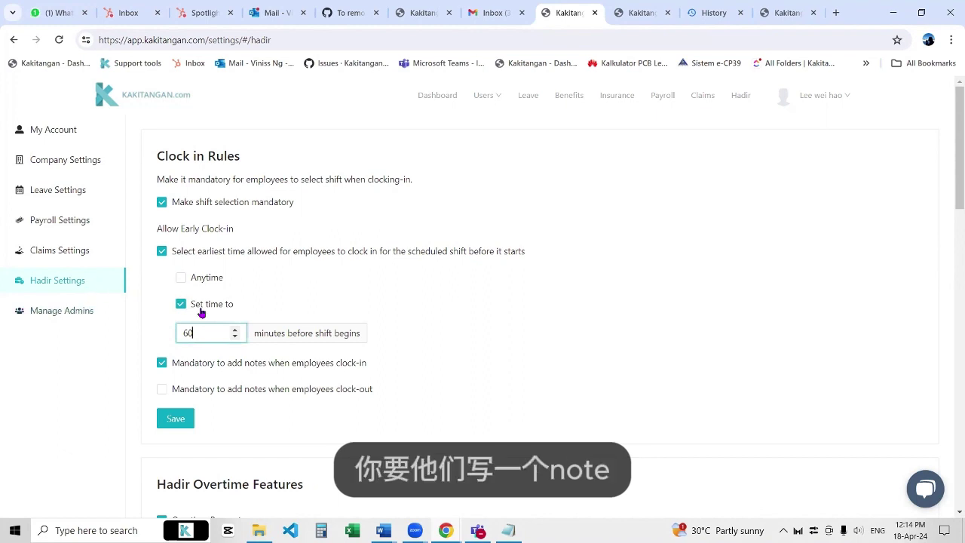
left_click(161, 363)
left_click(176, 420)
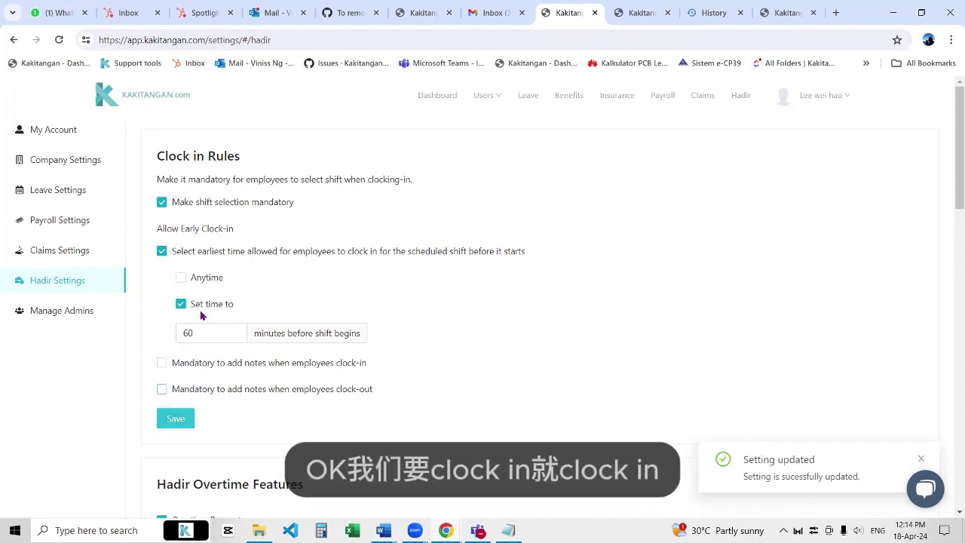
Allow early clock-in at any time and save the clock-in rules.
left_click(184, 278)
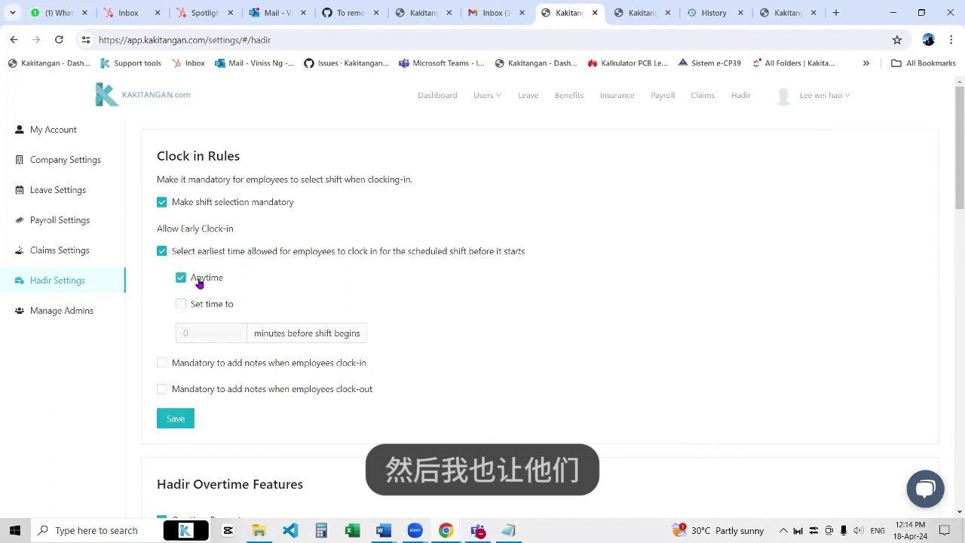
left_click(177, 422)
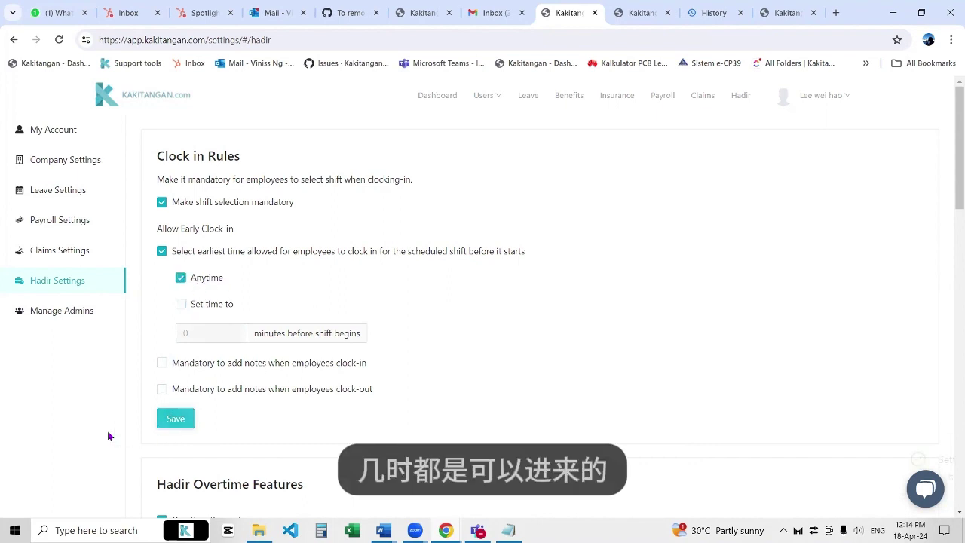
Review the overtime features, the smallest time unit and the no-rounding explanation in the rounding policy.
scroll(218, 306, "down", 3)
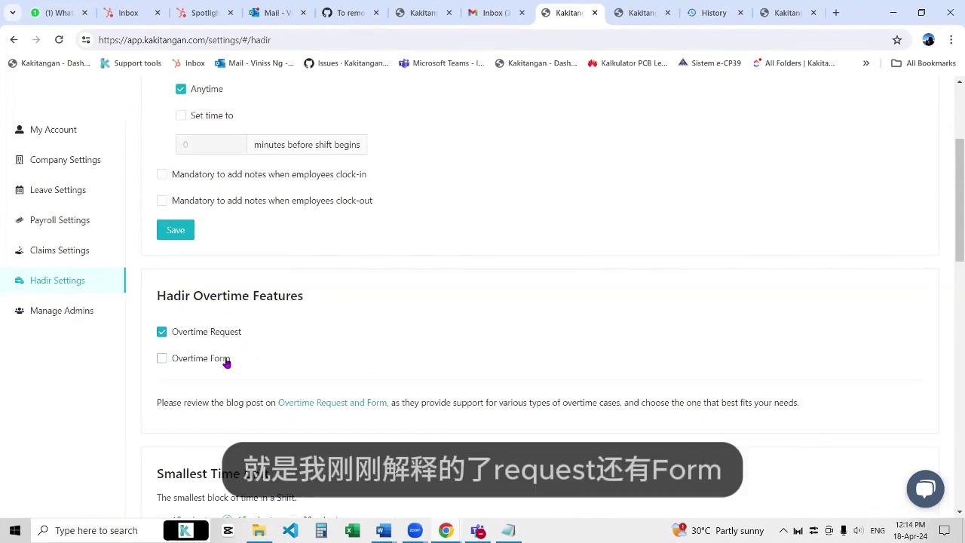
scroll(241, 283, "down", 3)
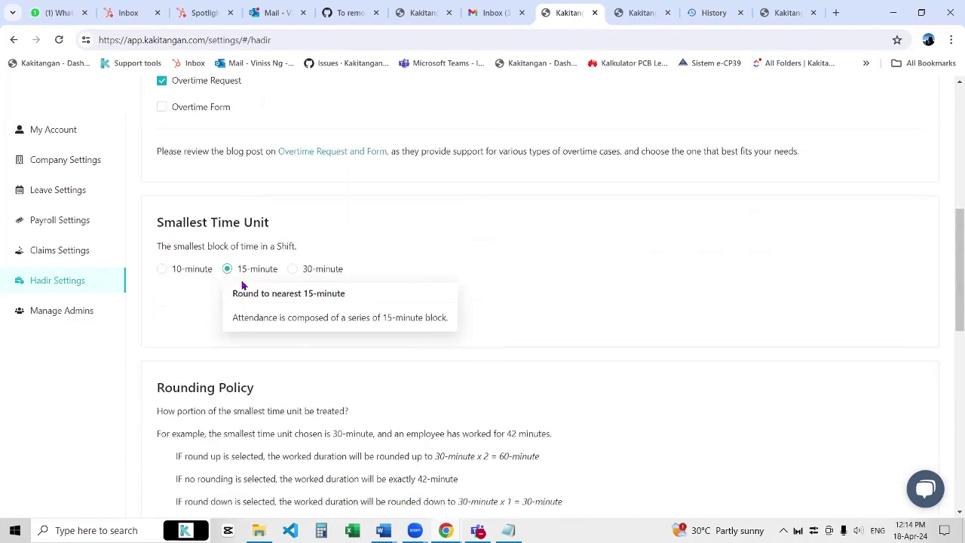
scroll(241, 283, "down", 2)
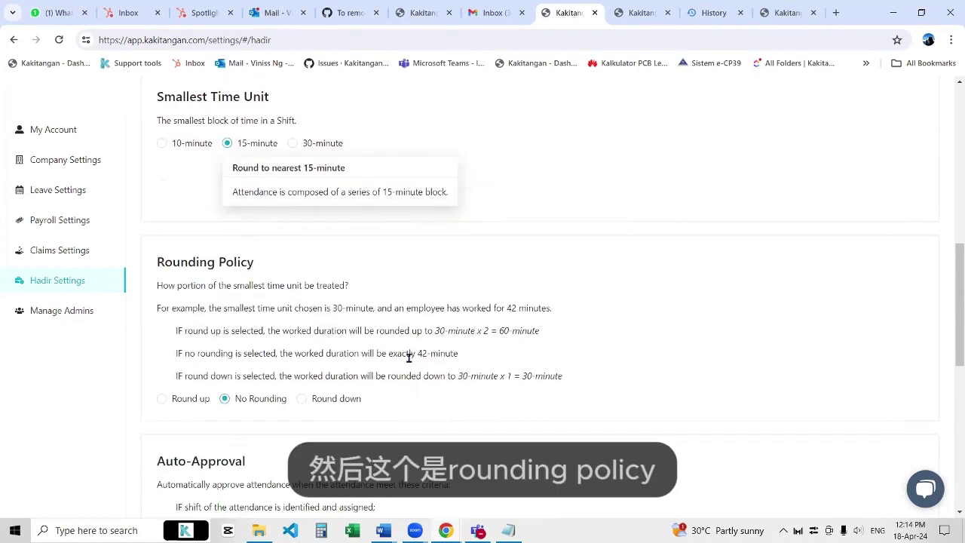
left_click_drag(460, 354, 175, 354)
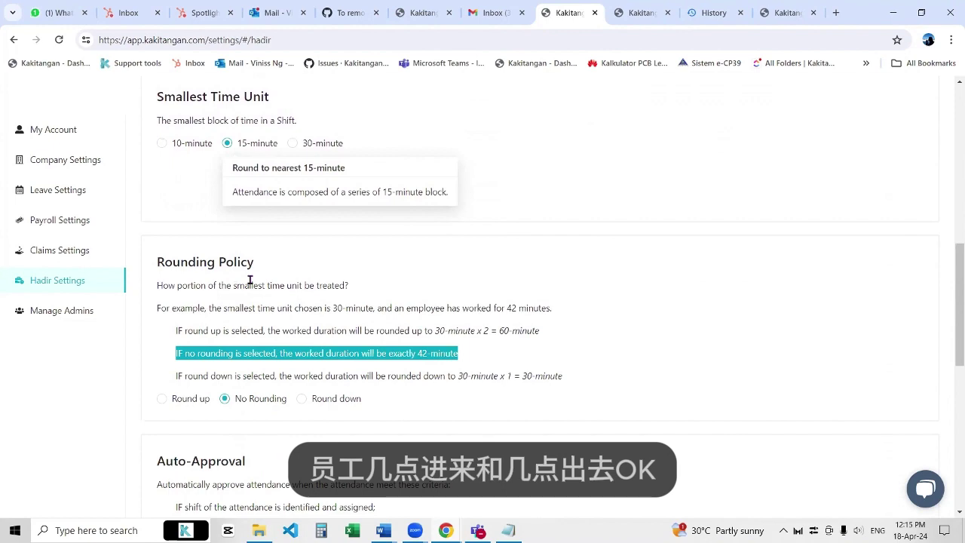
Read through the auto-approval criteria on assigned shifts, off days, clock-out and minimum and maximum working hours.
scroll(249, 280, "down", 3)
left_click_drag(157, 273, 260, 274)
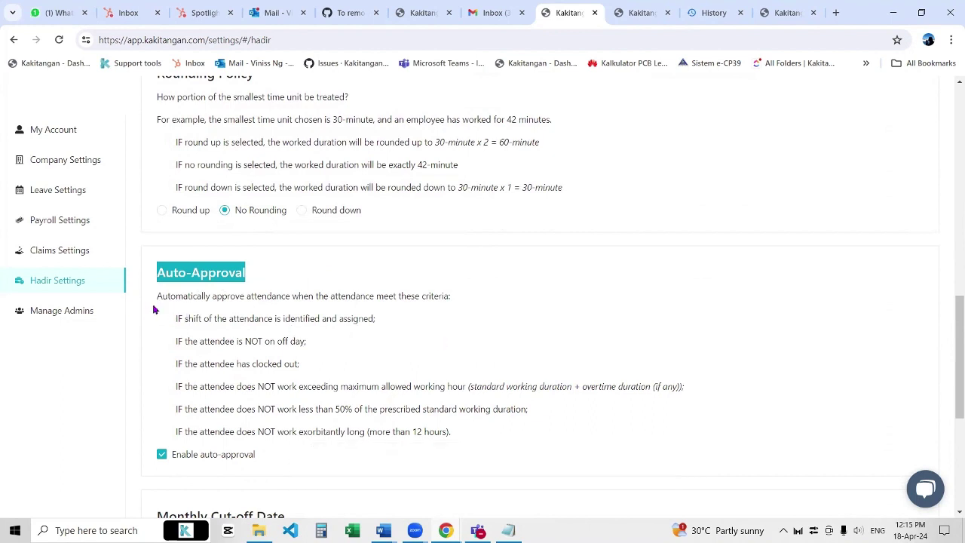
scroll(153, 307, "down", 1)
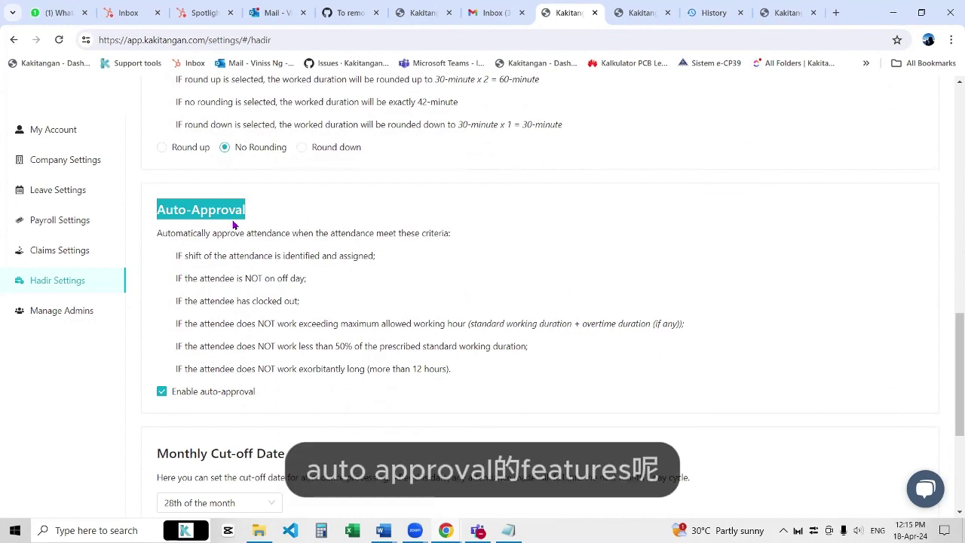
left_click_drag(177, 257, 499, 375)
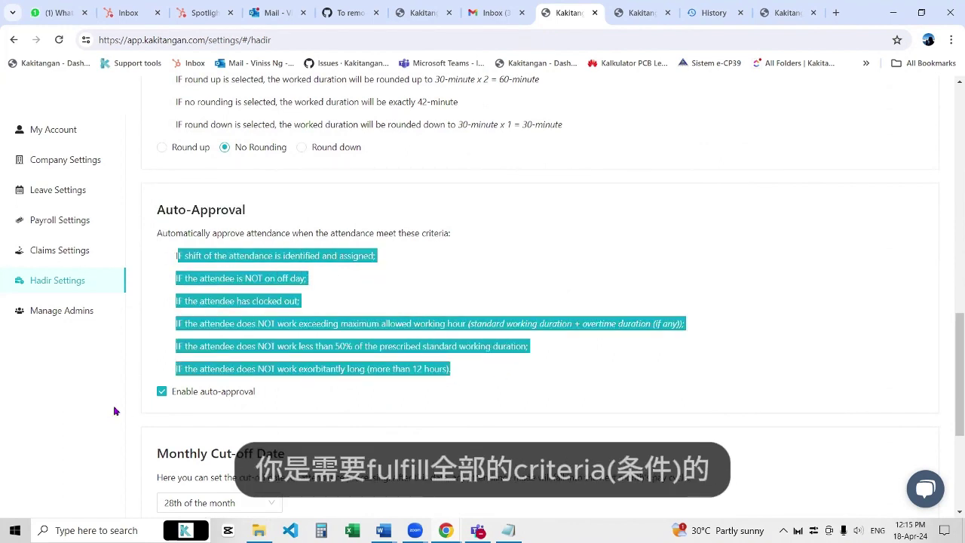
left_click(126, 377)
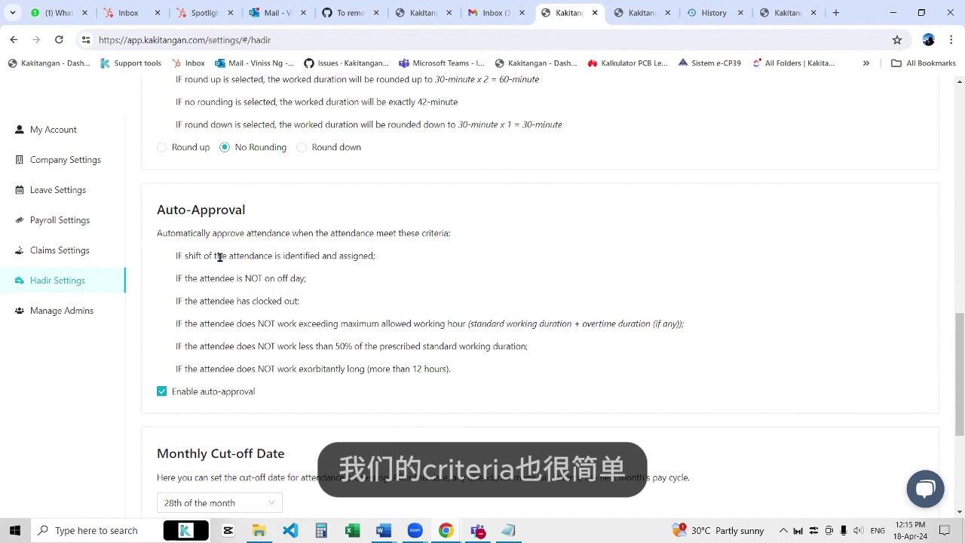
left_click_drag(178, 259, 385, 263)
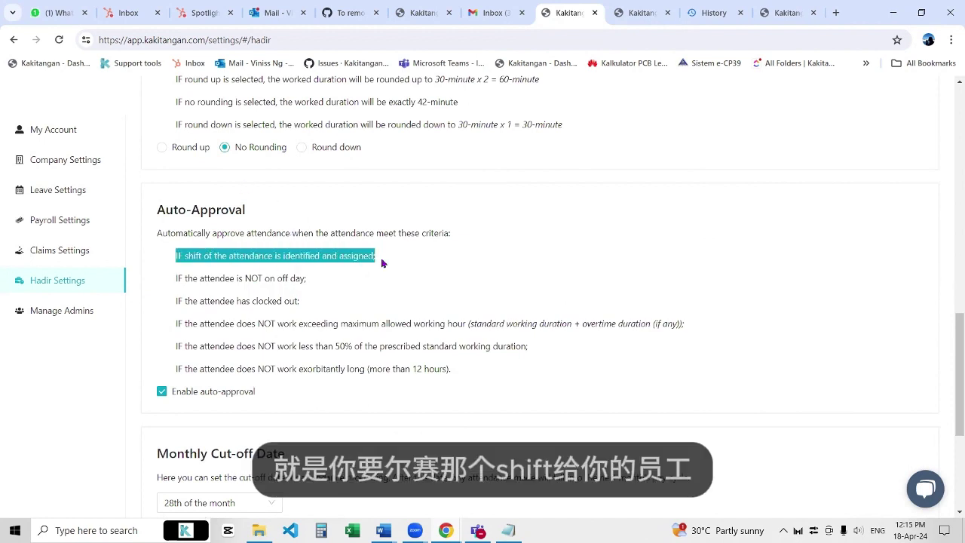
left_click_drag(176, 280, 306, 279)
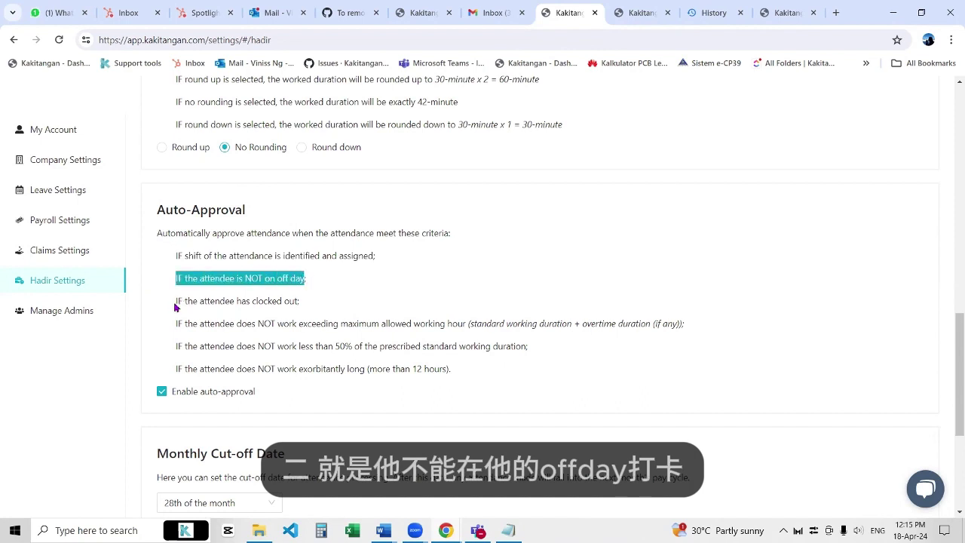
left_click_drag(176, 301, 299, 302)
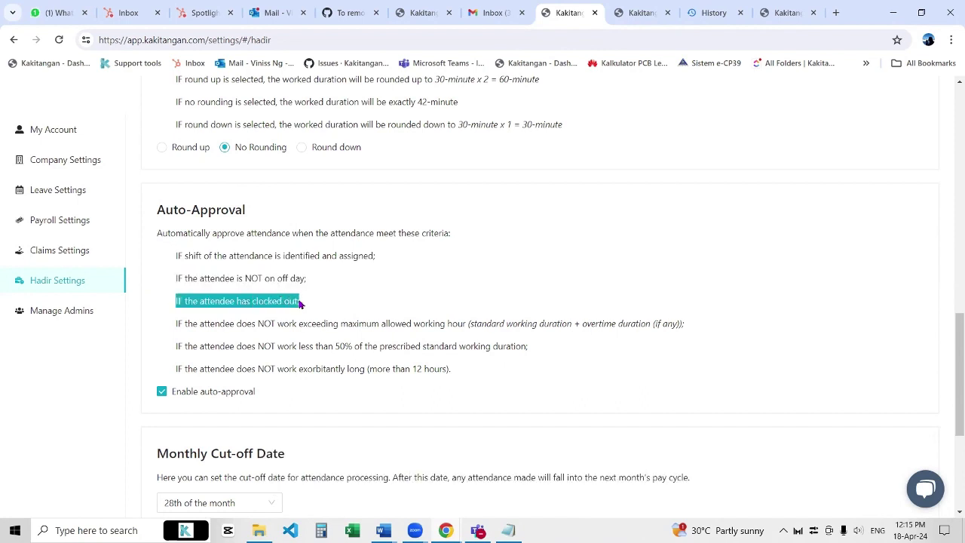
left_click_drag(176, 324, 660, 323)
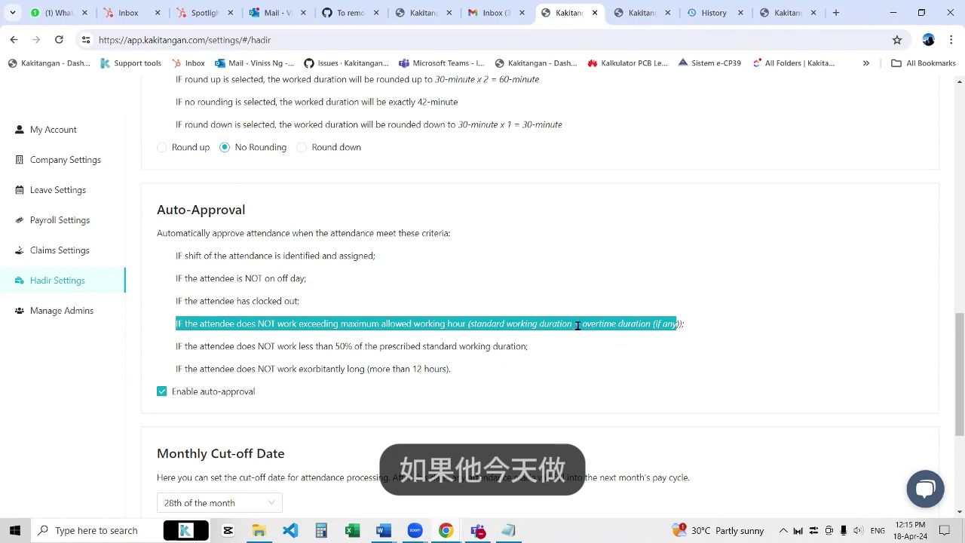
left_click(135, 339)
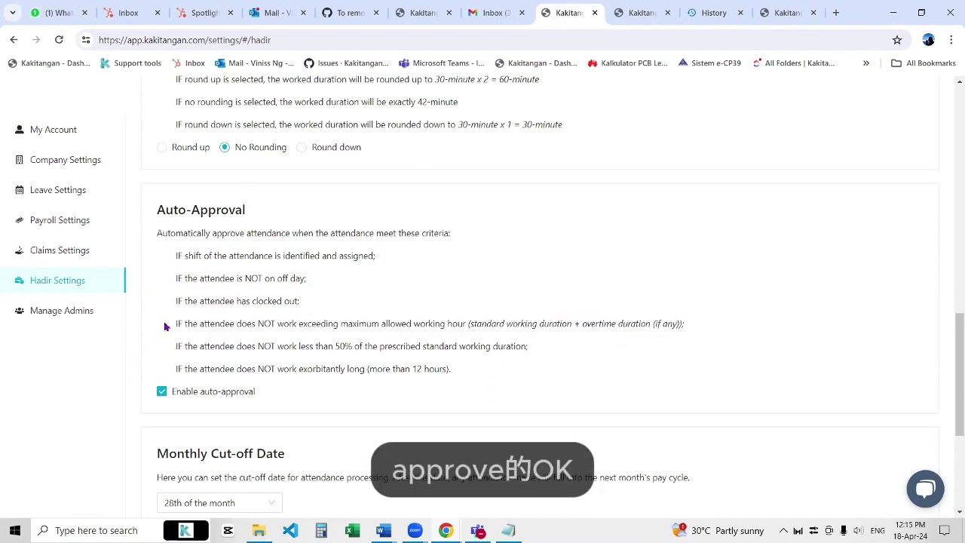
left_click_drag(177, 322, 707, 329)
left_click_drag(532, 346, 176, 344)
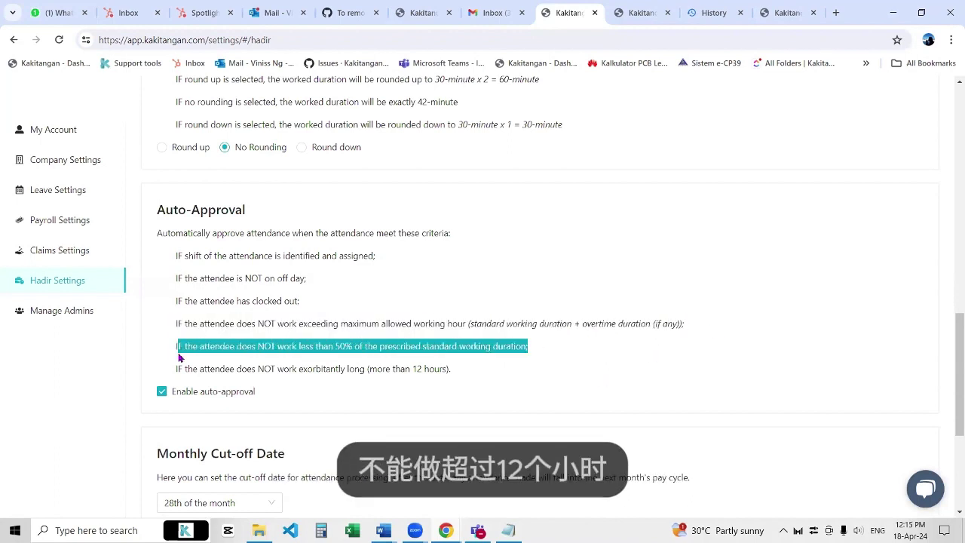
left_click_drag(452, 369, 530, 346)
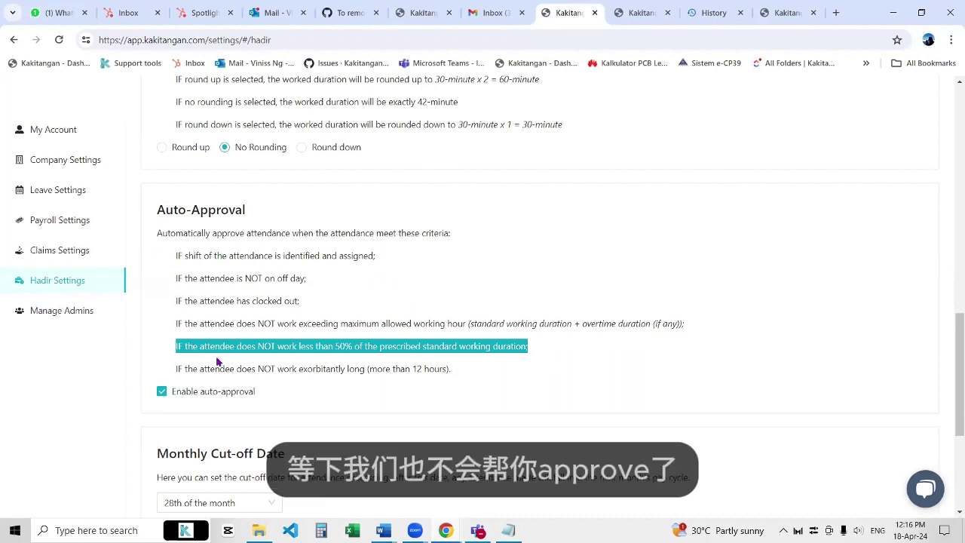
Examine the monthly cut-off date setting for attendance processing.
scroll(200, 337, "down", 2)
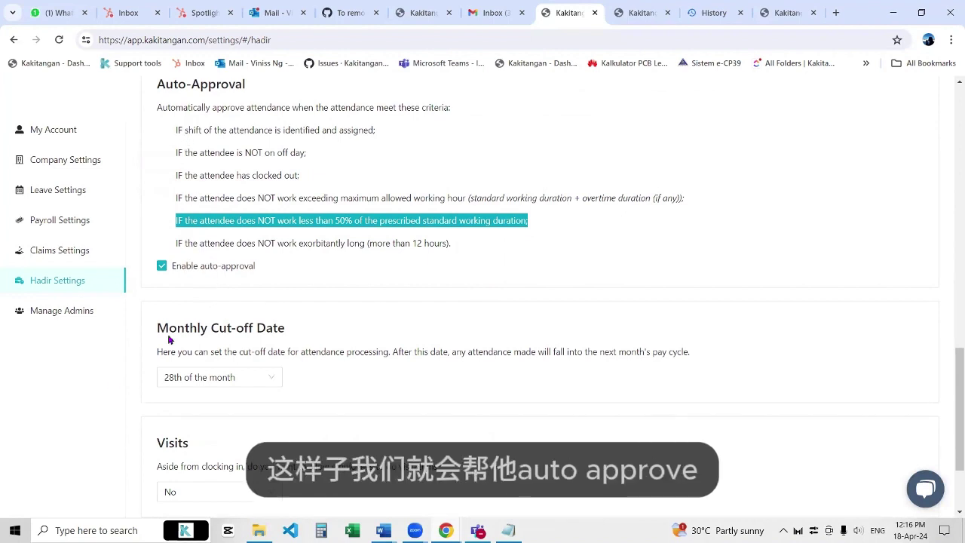
left_click(120, 355)
left_click_drag(156, 326, 300, 334)
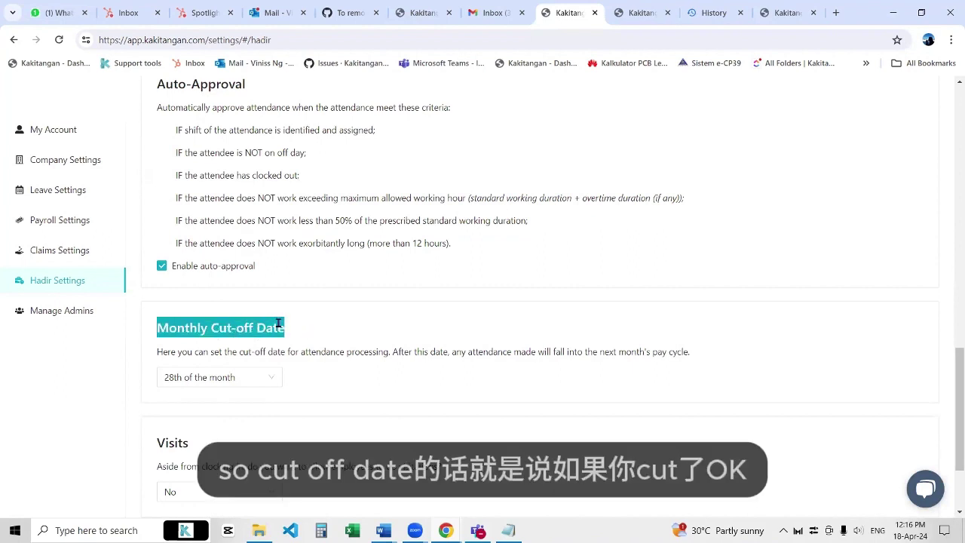
Check the available monthly cut-off dates and read the rule about attendance falling into the next month's pay cycle.
scroll(279, 322, "down", 1)
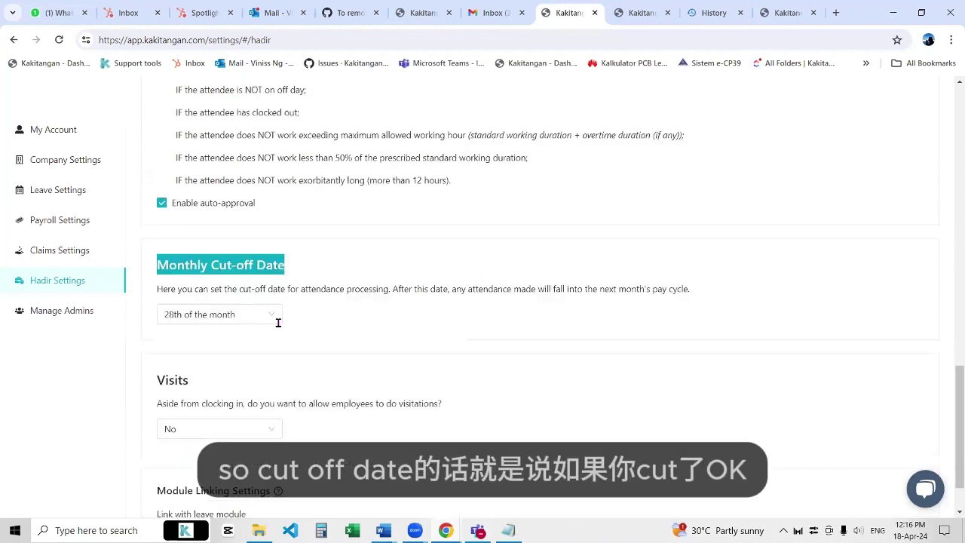
left_click(228, 318)
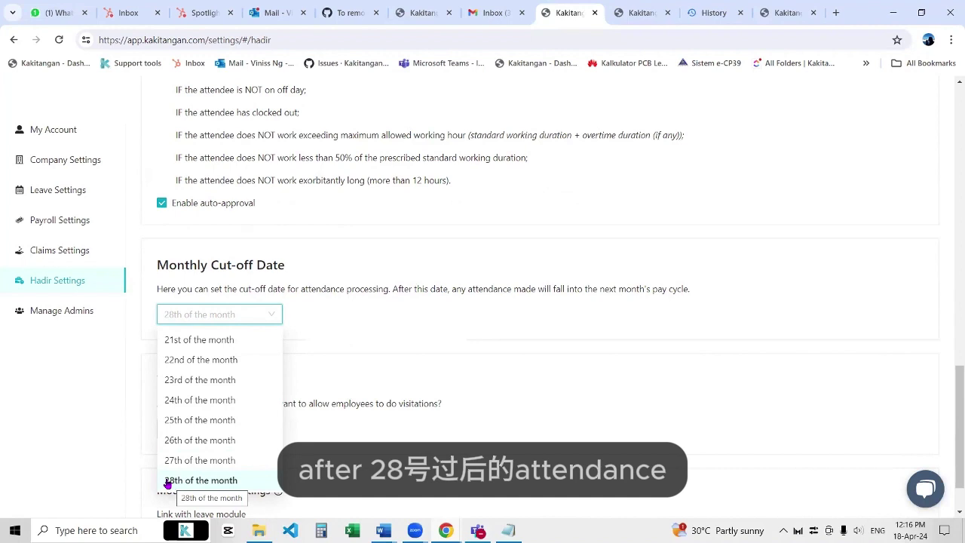
left_click_drag(544, 289, 707, 290)
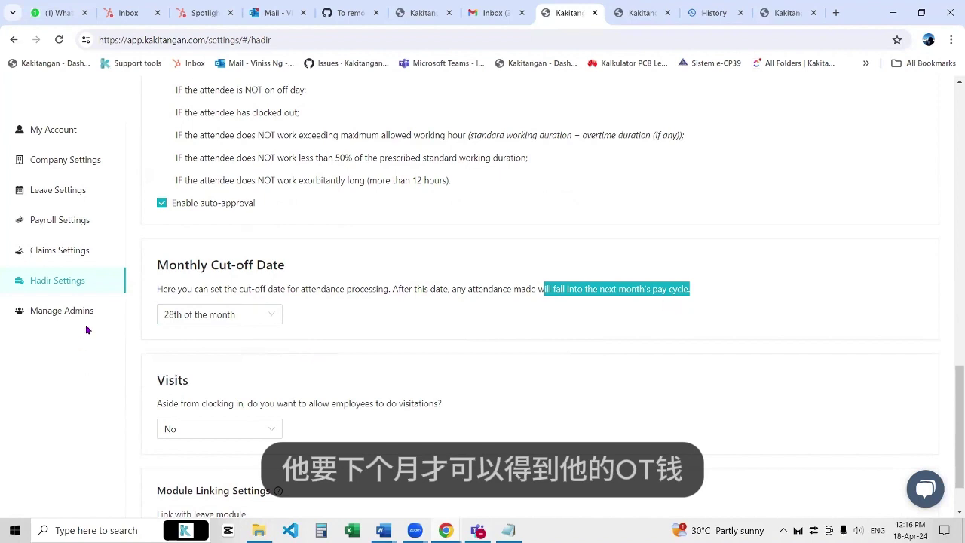
Allow employees to do visitations and review the mandatory notes and selfie options for visits.
scroll(106, 323, "down", 1)
left_click_drag(158, 312, 194, 315)
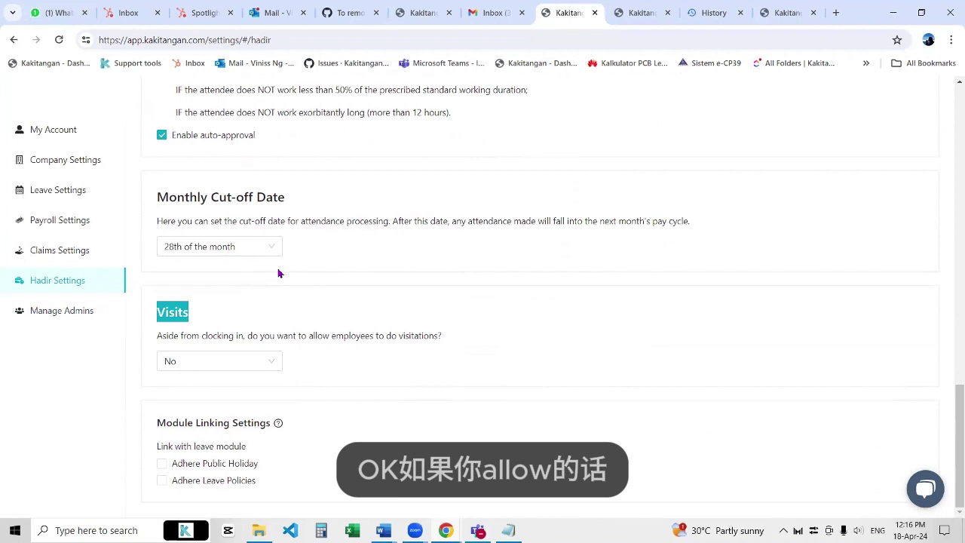
left_click(217, 354)
left_click(203, 386)
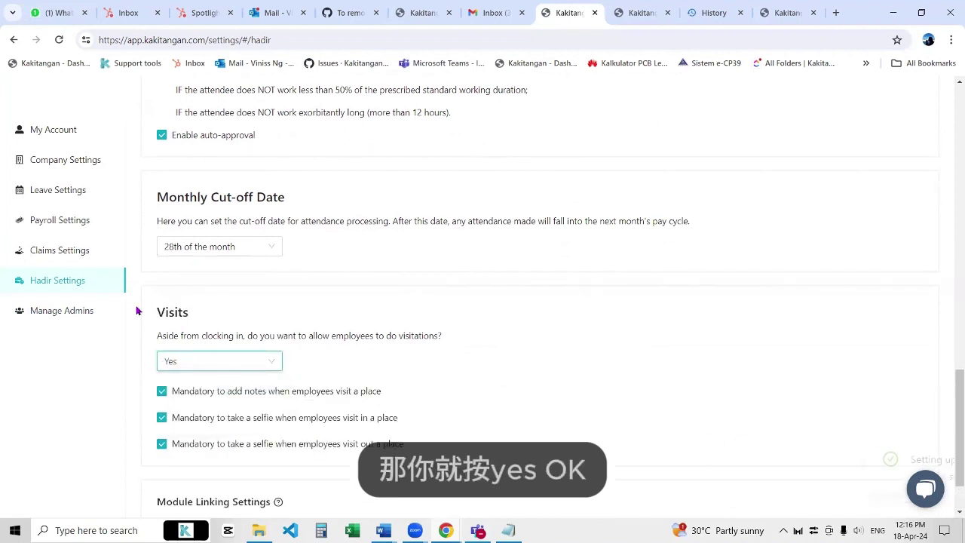
scroll(159, 309, "down", 1)
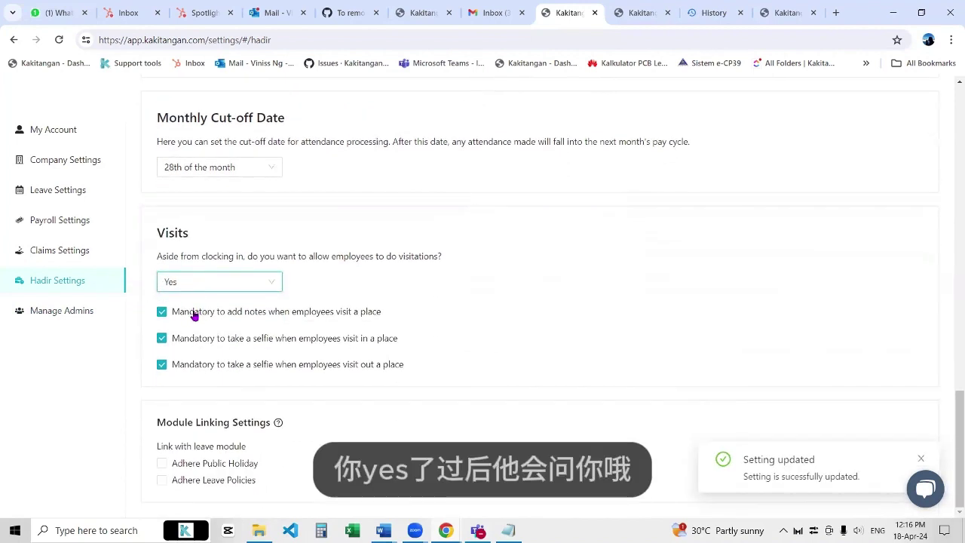
left_click_drag(202, 315, 270, 339)
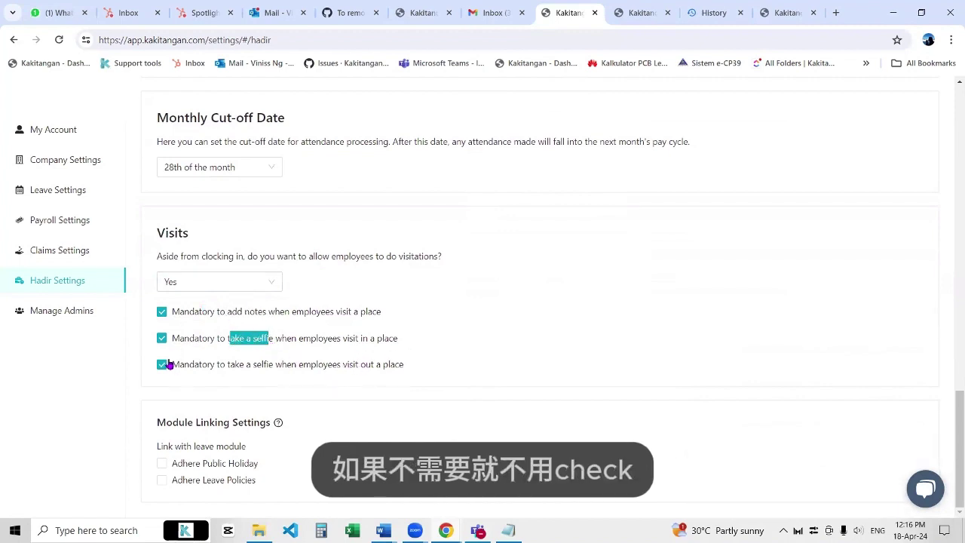
Set the visits option back to No so that employees cannot do visitations.
left_click(211, 287)
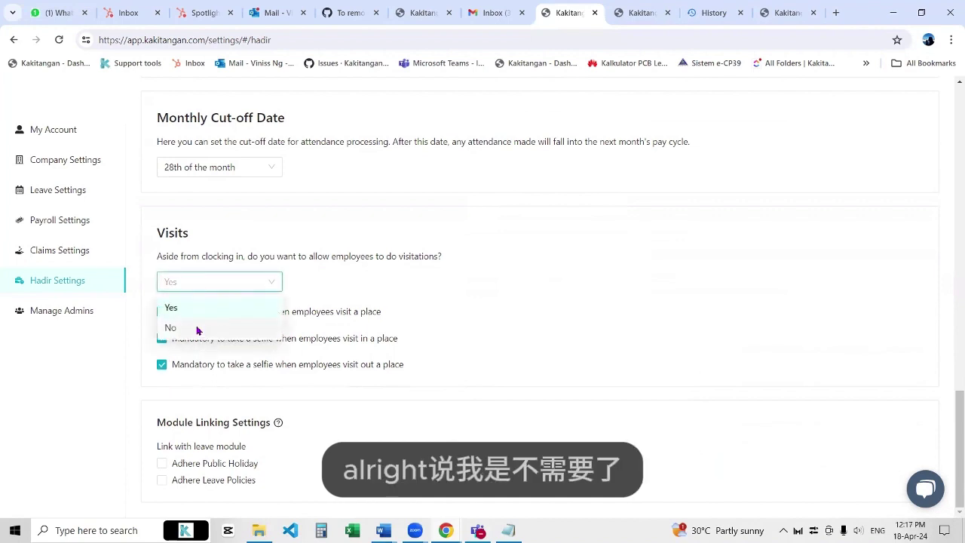
left_click(196, 328)
left_click(133, 376)
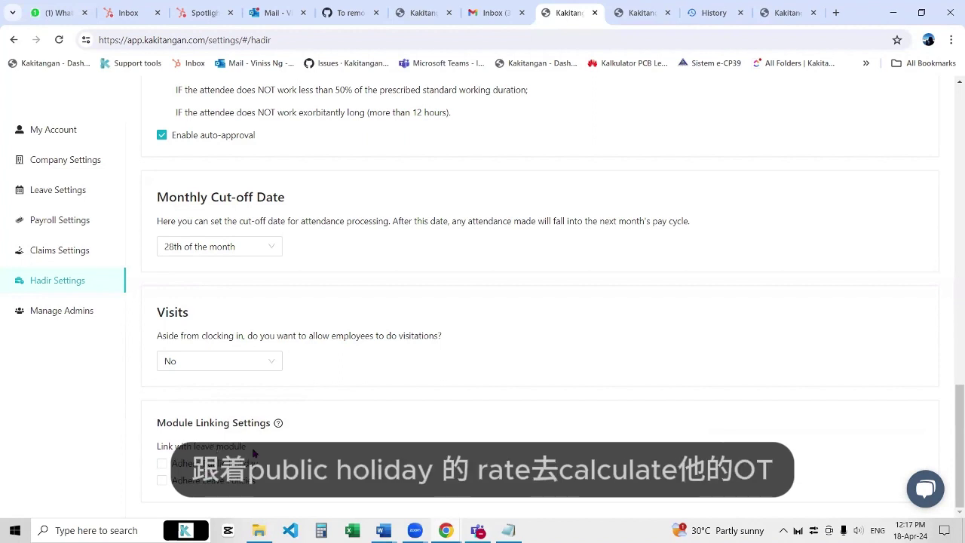
Link attendance with the leave module by enabling and confirming both Adhere Public Holiday and Adhere Leave Policies.
left_click(162, 462)
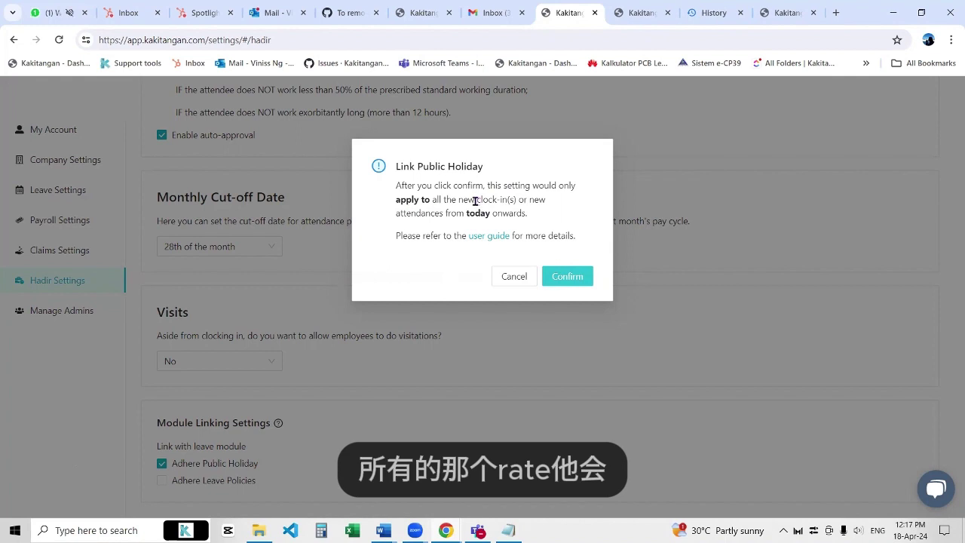
left_click_drag(457, 199, 519, 197)
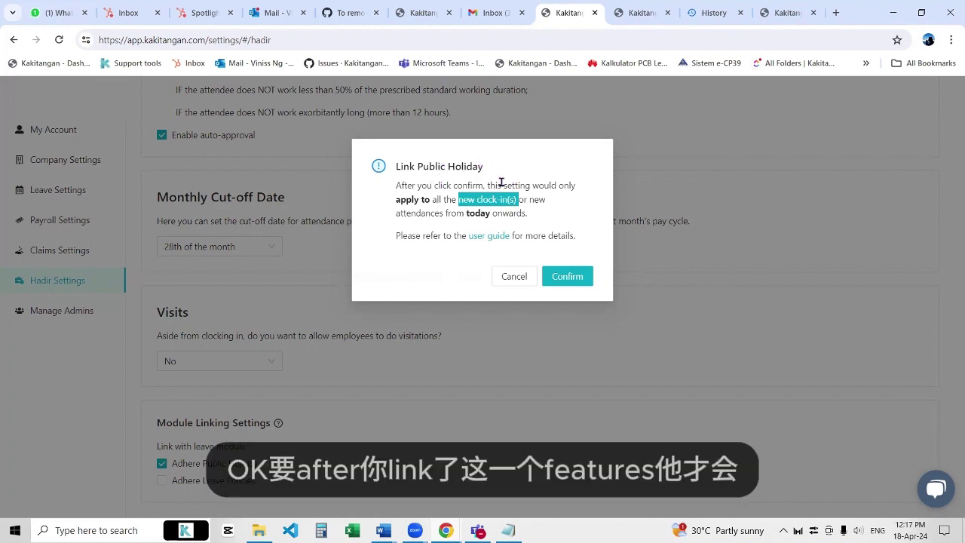
left_click_drag(397, 213, 531, 230)
left_click(558, 220)
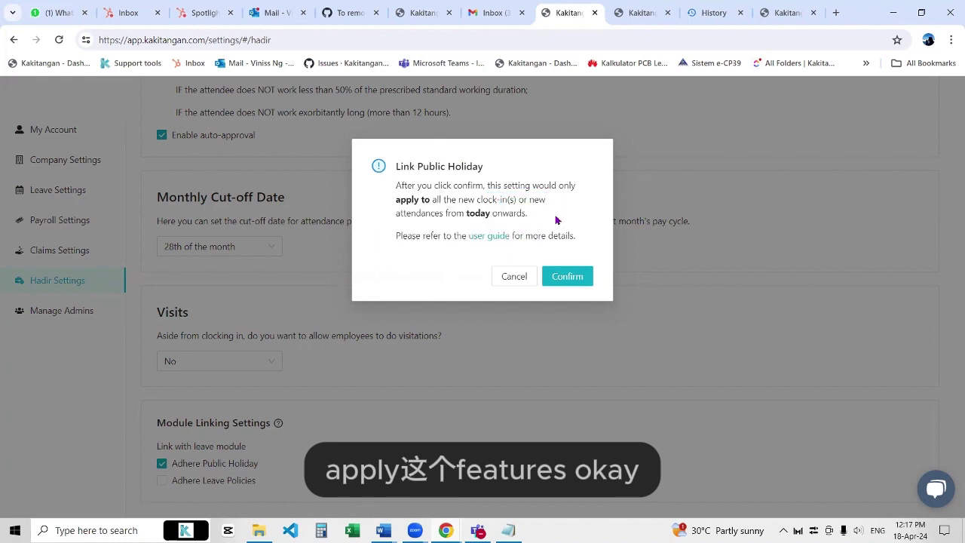
left_click(567, 276)
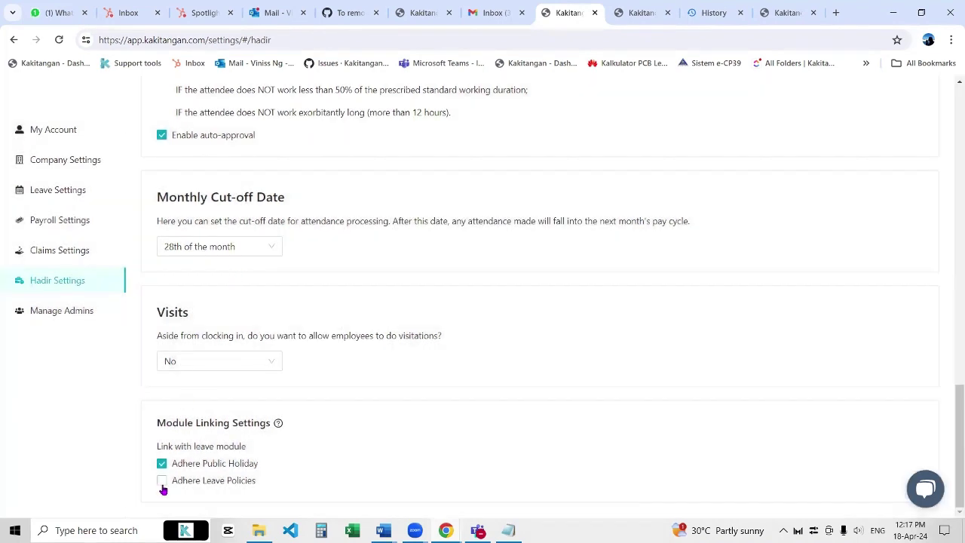
left_click(162, 483)
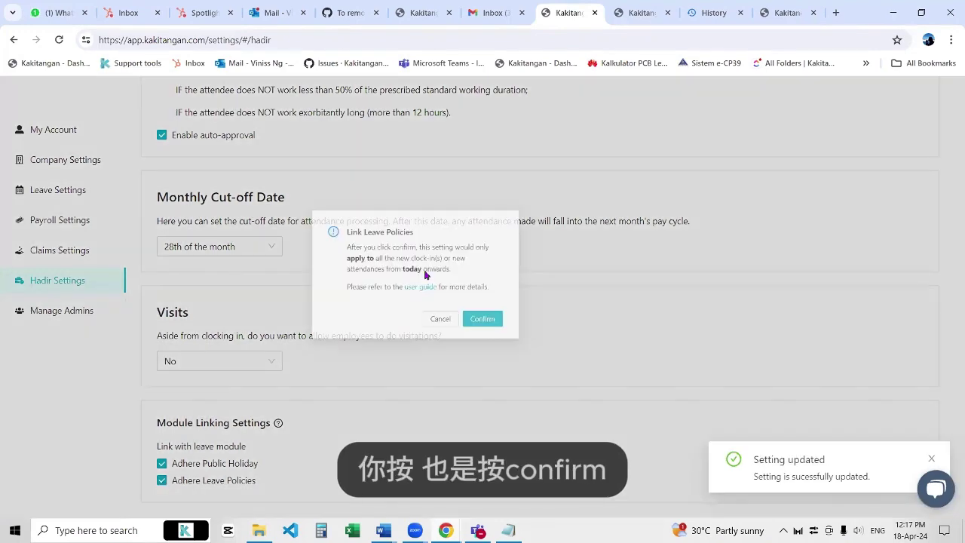
left_click(573, 277)
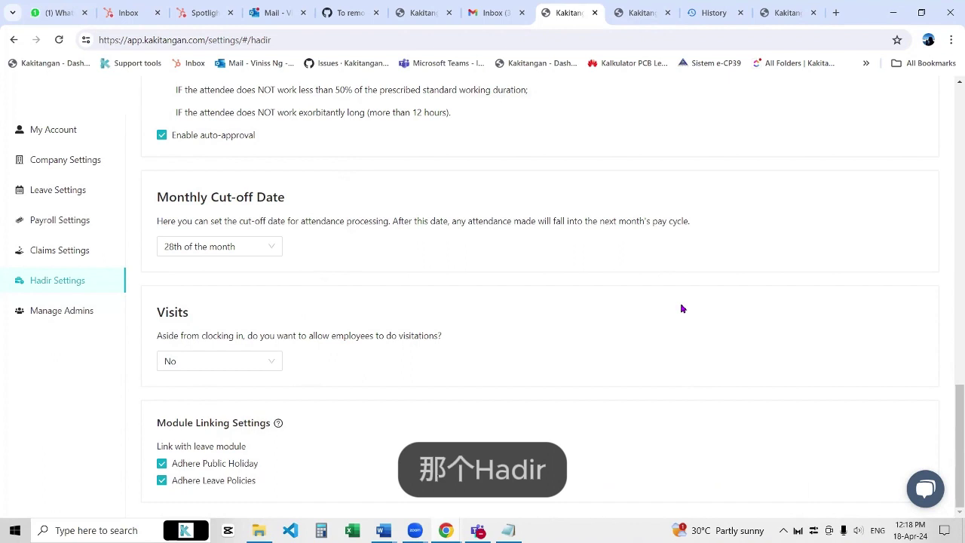
Switch to the Hadir attendance system and expand the present attendance record clocked in on Mar 29, 2024.
left_click(647, 15)
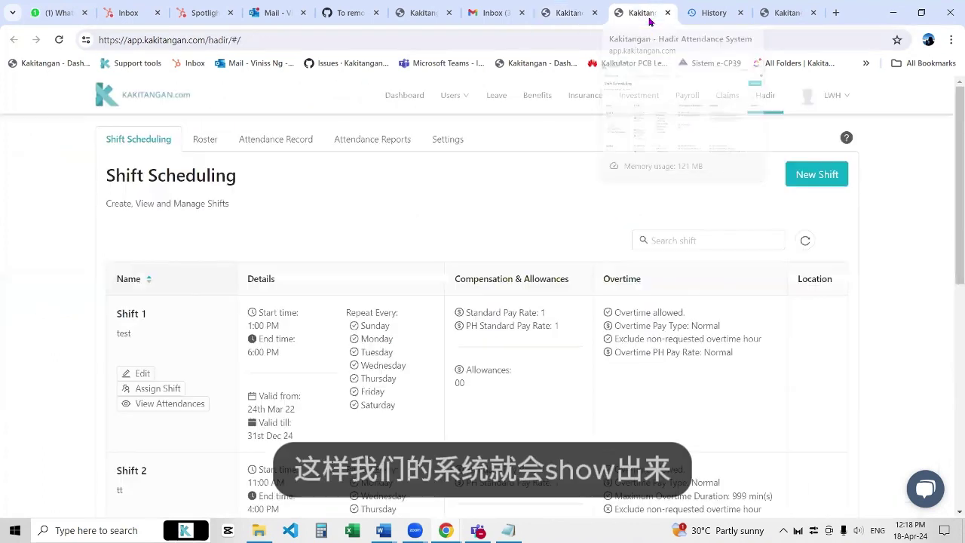
left_click(265, 142)
scroll(457, 297, "down", 2)
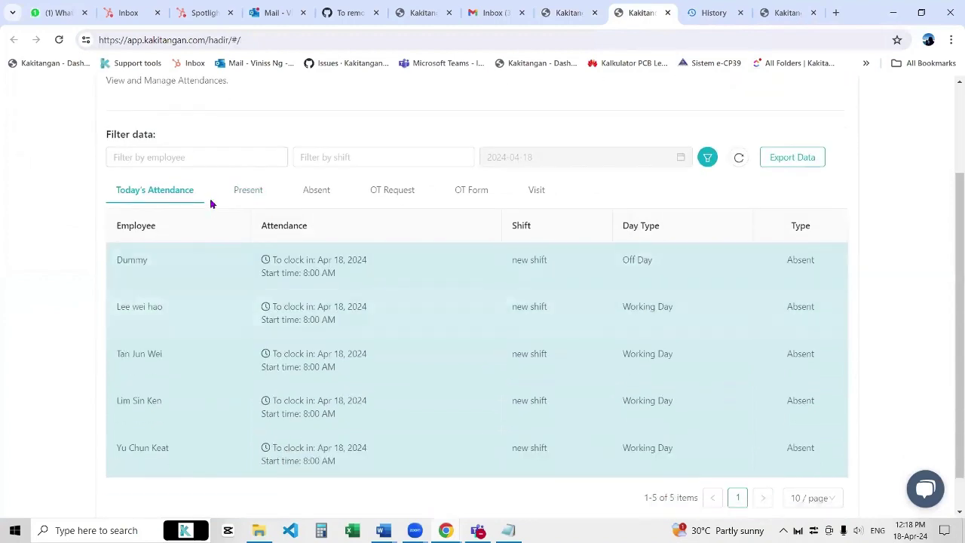
left_click(239, 190)
scroll(271, 226, "down", 2)
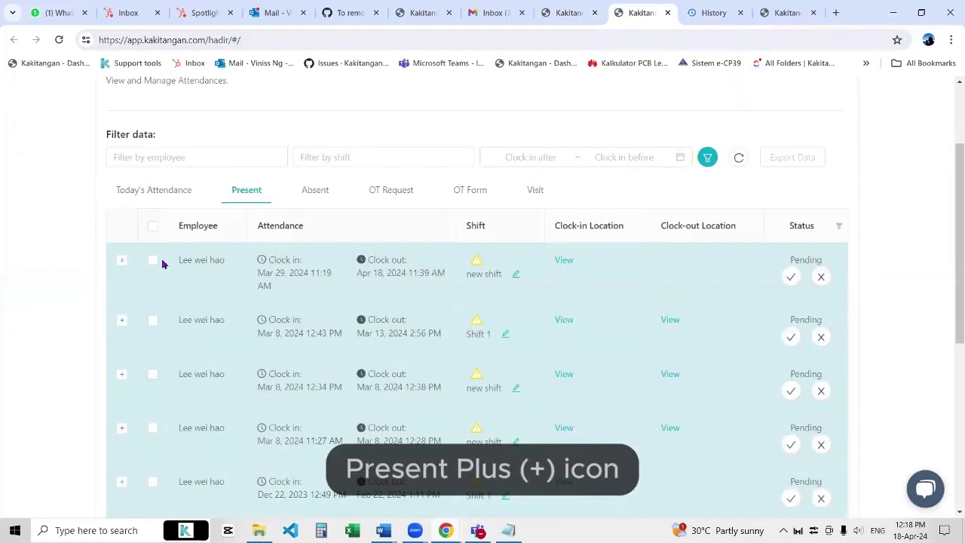
left_click(121, 261)
scroll(104, 214, "down", 5)
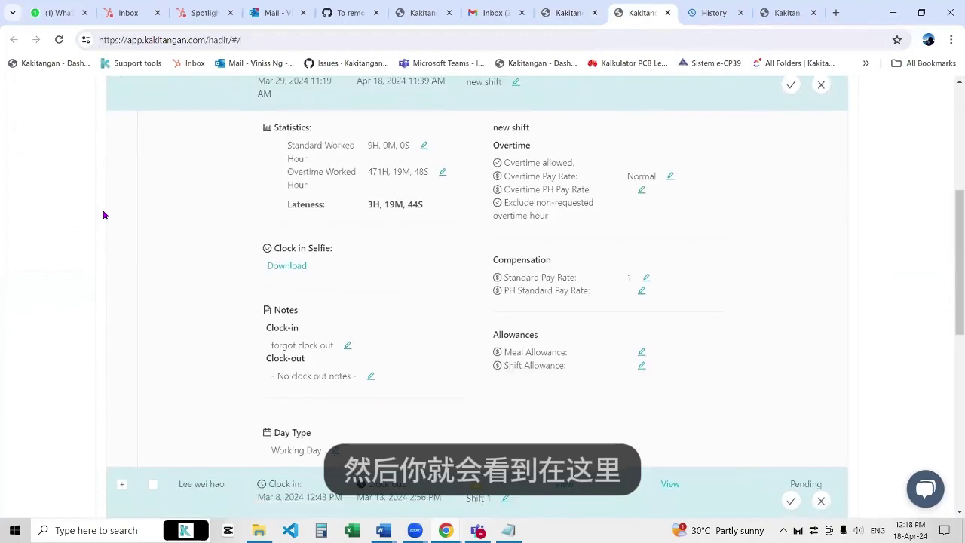
Set the expanded attendance record's day type to Annual and save the adjustment.
left_click_drag(267, 393, 323, 400)
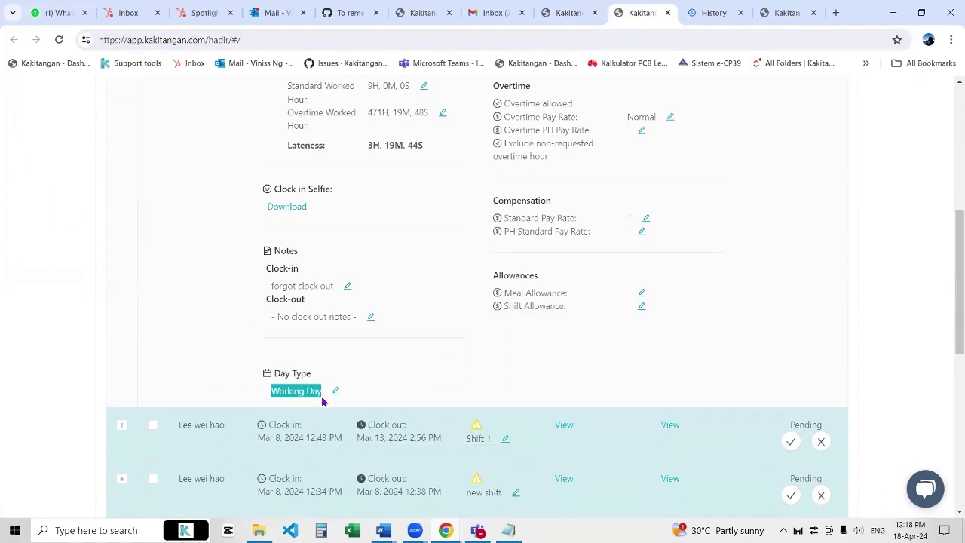
scroll(258, 276, "down", 2)
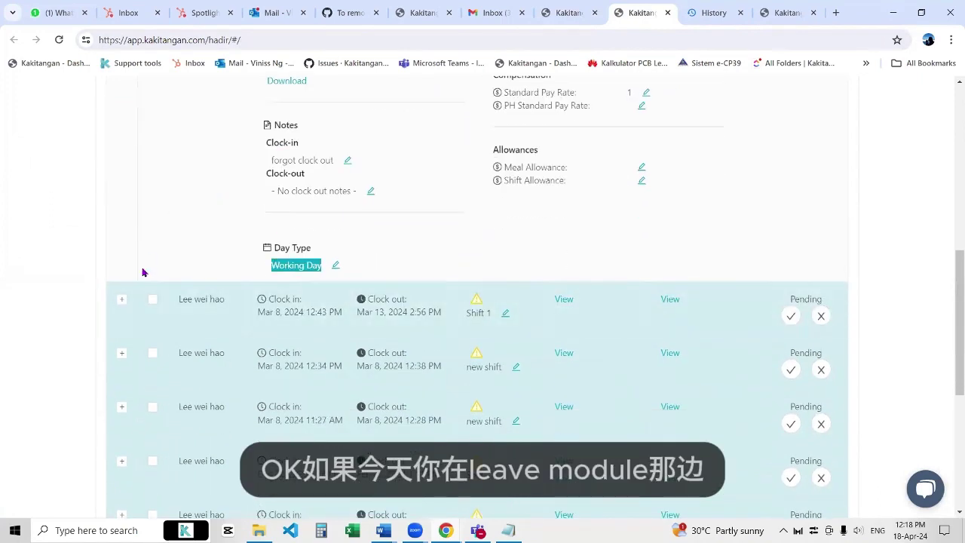
left_click(336, 266)
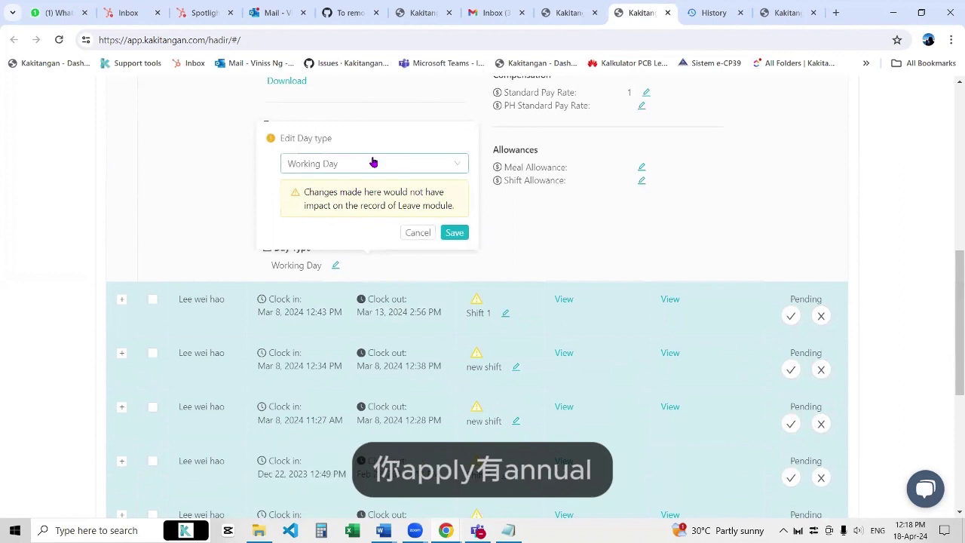
left_click(373, 161)
left_click(346, 309)
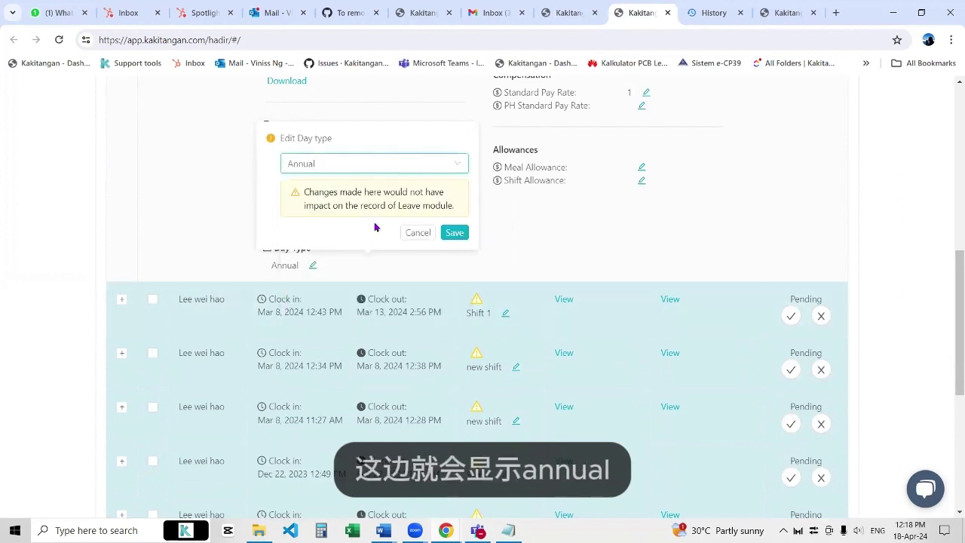
left_click(452, 234)
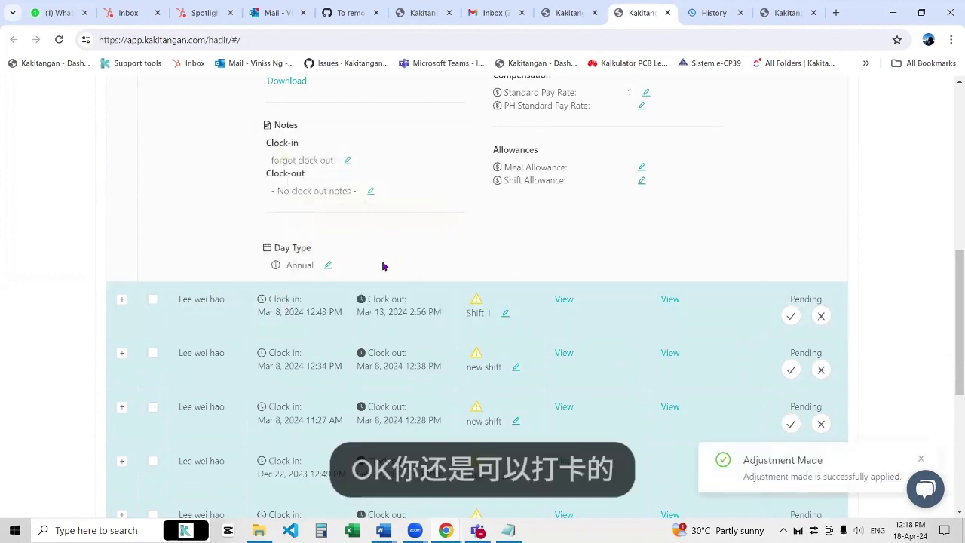